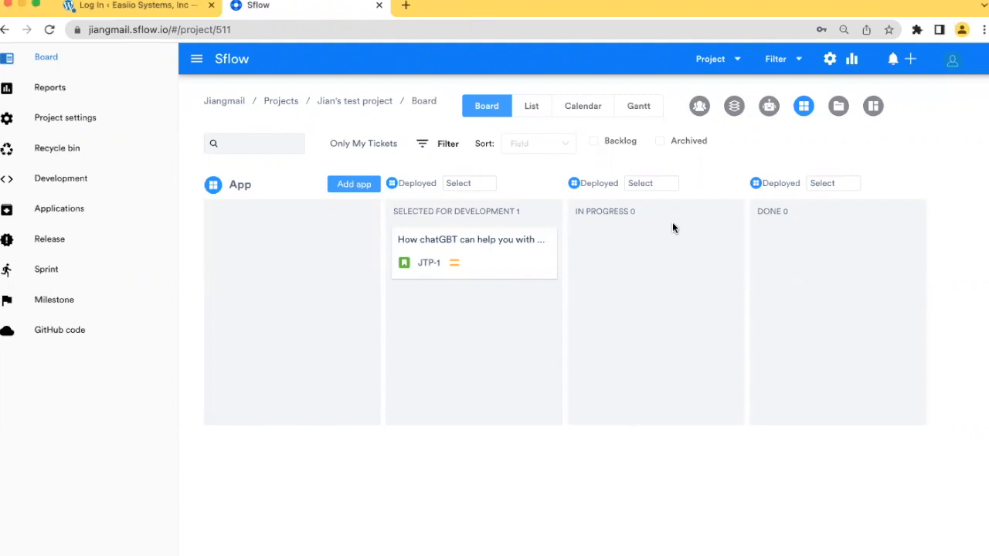
pyautogui.click(137, 175)
pyautogui.click(155, 100)
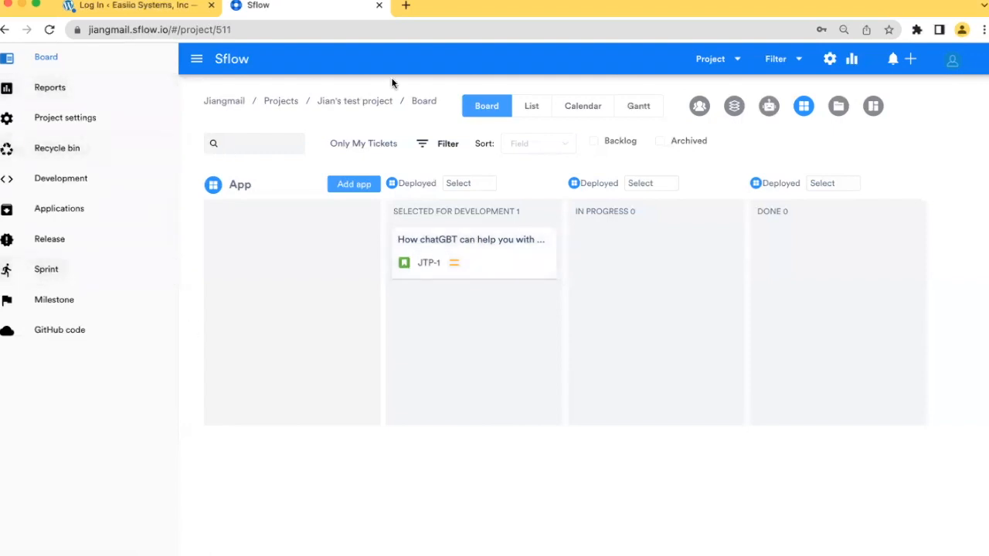
# - Open the sflow.io website in a new browser tab
pyautogui.click(405, 6)
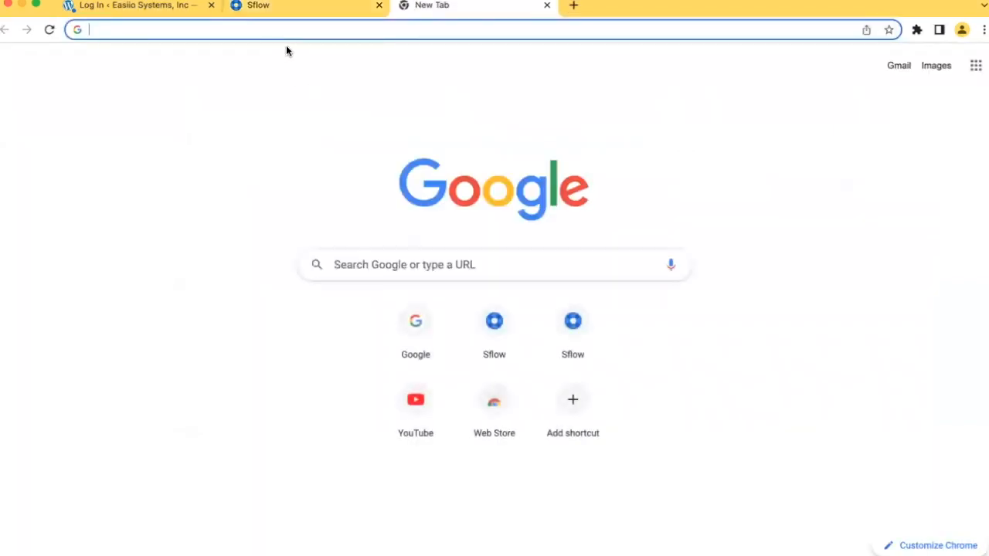
pyautogui.write('w')
pyautogui.press('BackSpace')
pyautogui.press('BackSpace')
pyautogui.write('sflo')
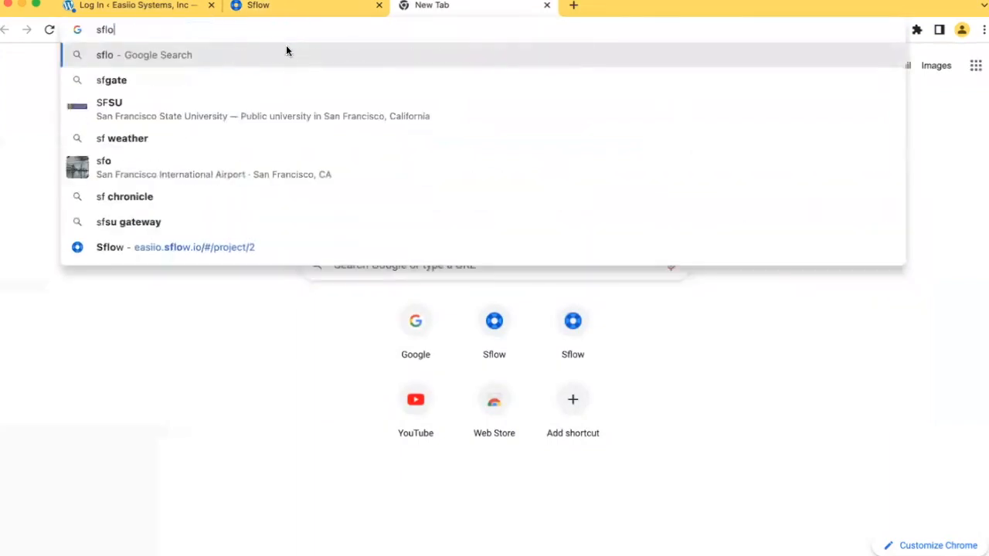
pyautogui.write('w.io')
pyautogui.press('Return')
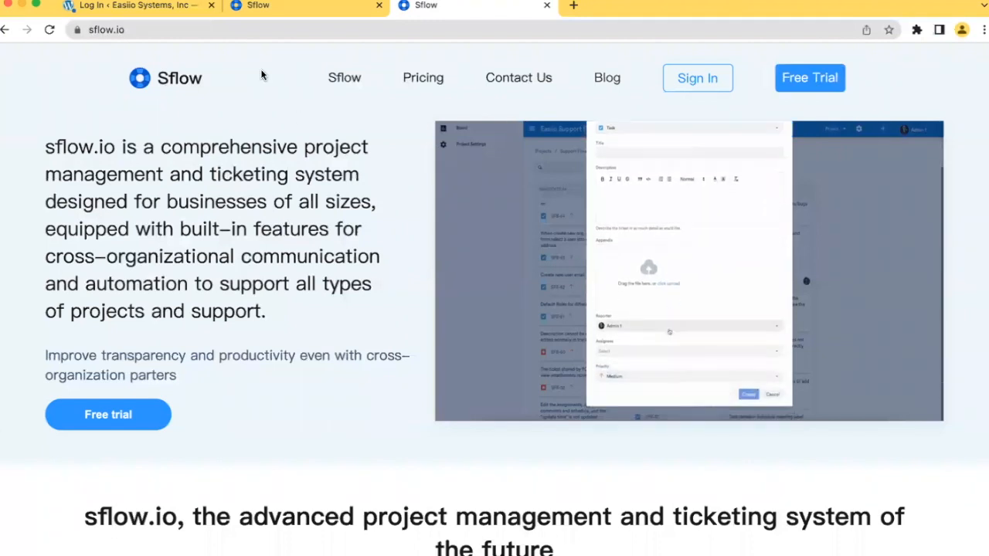
# - Look through the sflow.io home page, examining the product introduction and the supported business use cases
pyautogui.scroll(-6, 498, 359)
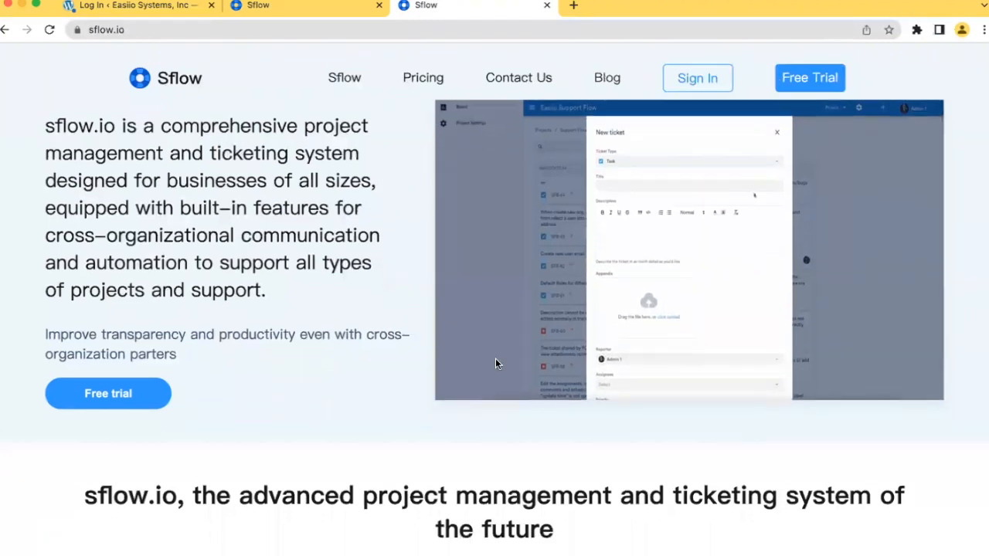
pyautogui.scroll(-3, 495, 359)
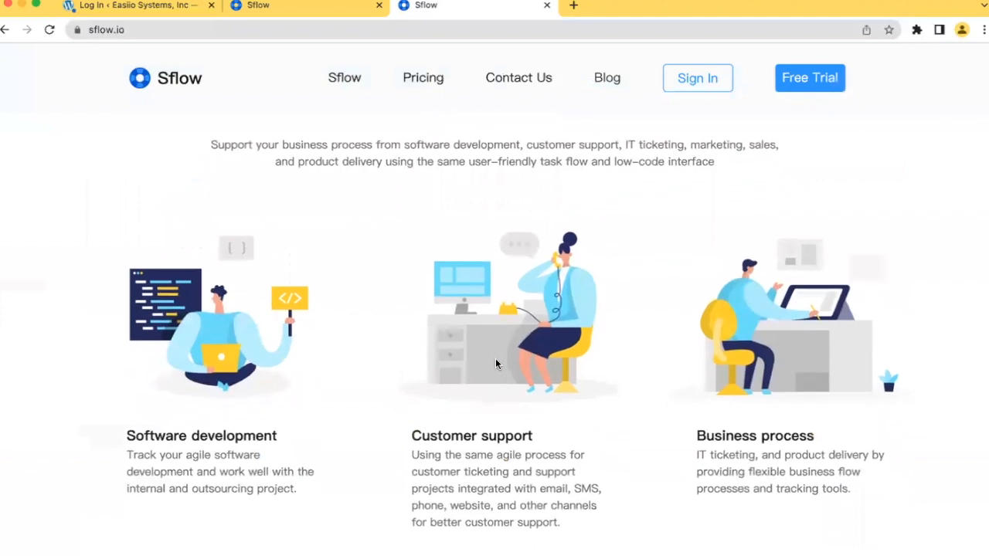
pyautogui.scroll(-3, 496, 359)
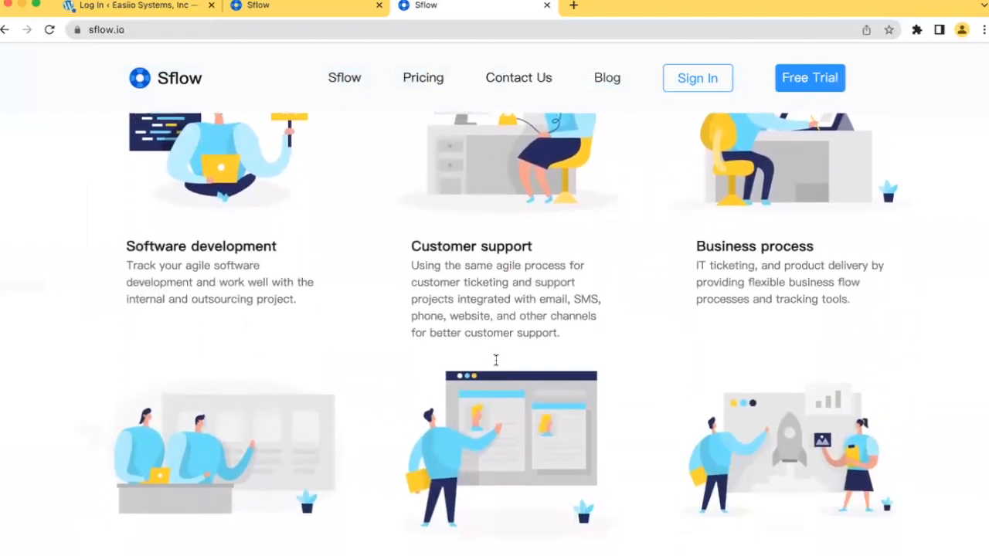
pyautogui.scroll(-1, 497, 364)
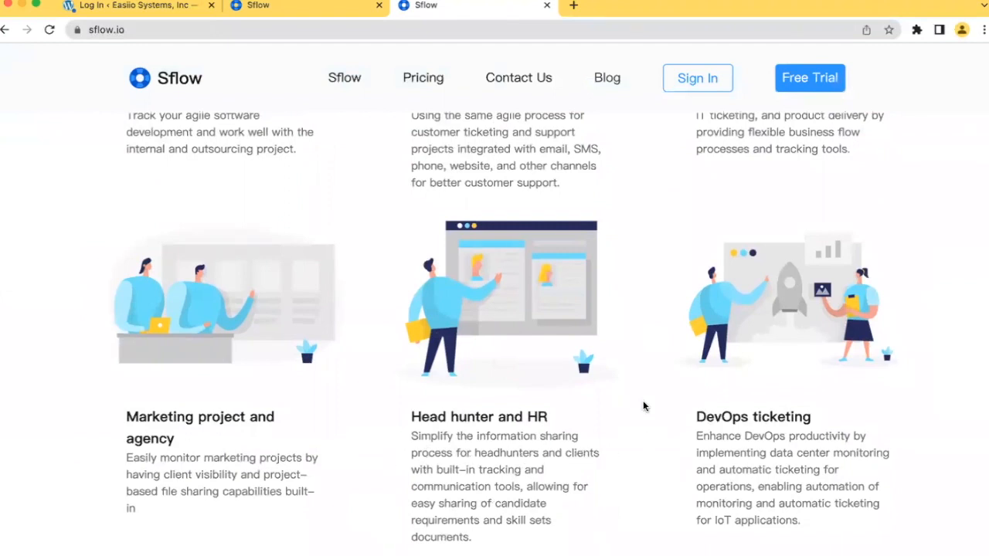
pyautogui.scroll(3, 479, 363)
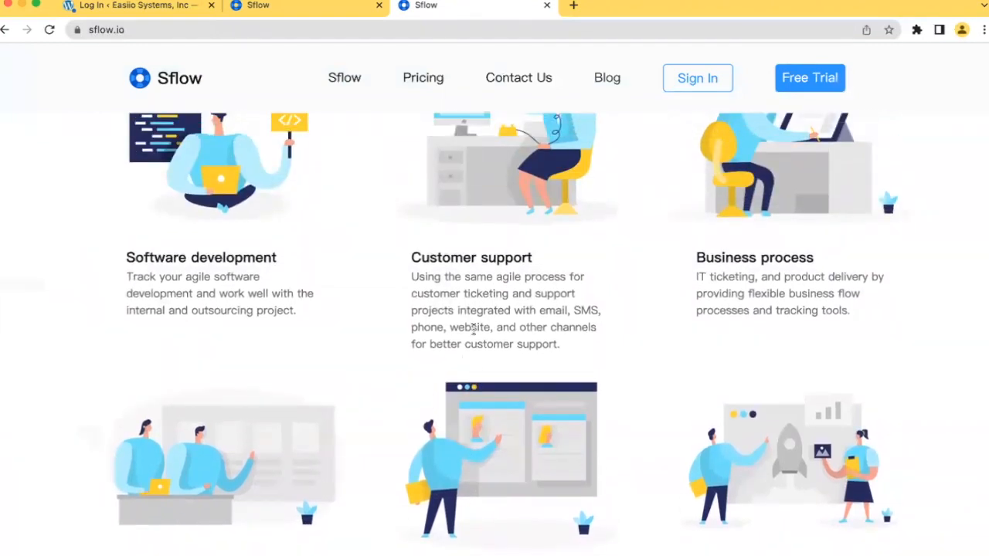
pyautogui.scroll(10, 473, 328)
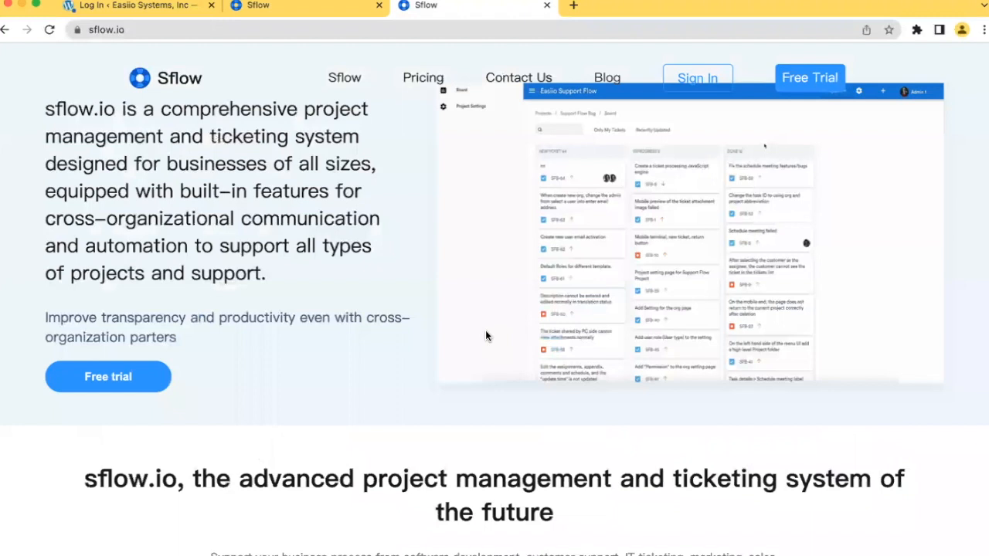
pyautogui.scroll(1, 486, 336)
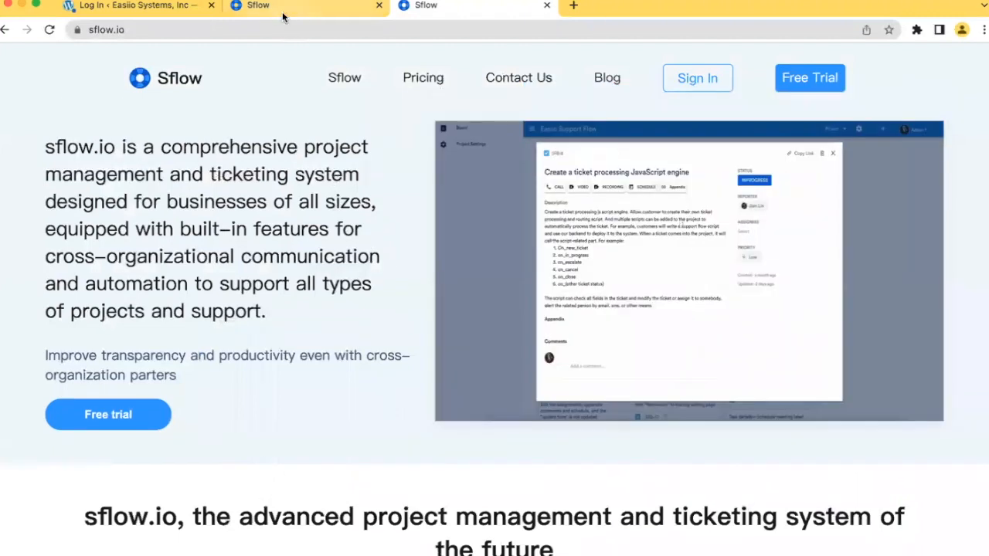
# - Return to the test project's board, read the description and fields of ticket JTP-1, and close it
pyautogui.click(284, 9)
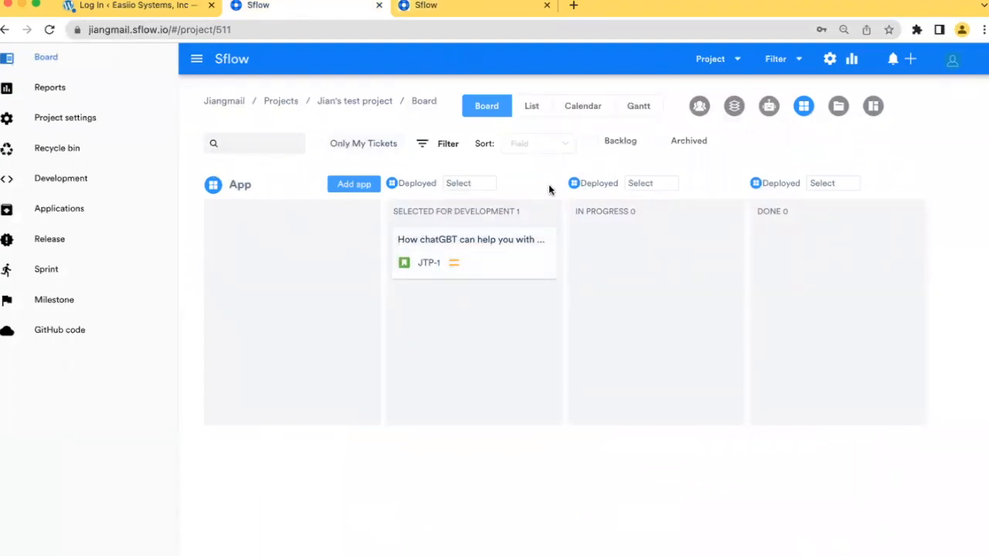
pyautogui.click(488, 254)
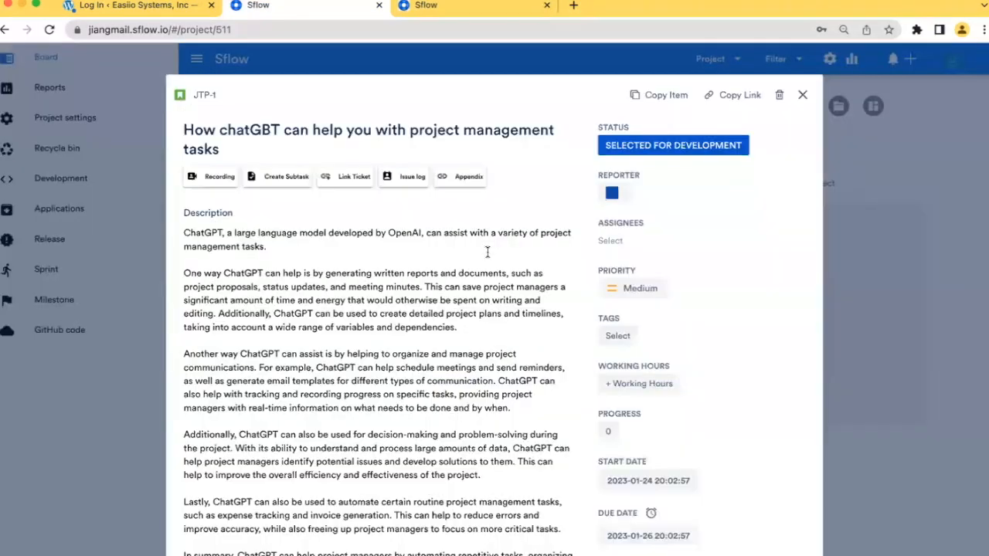
pyautogui.scroll(-2, 435, 389)
pyautogui.scroll(2, 435, 387)
pyautogui.scroll(-1, 435, 386)
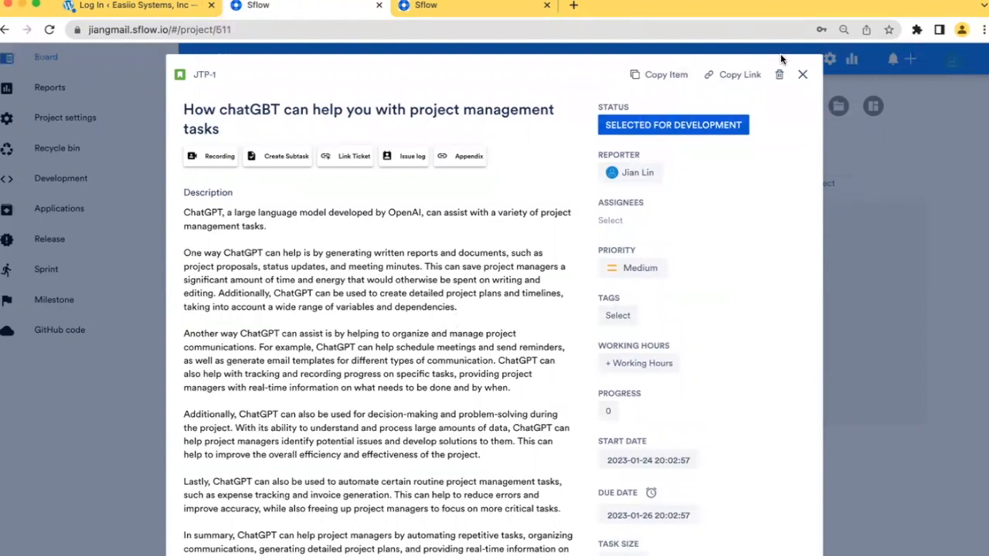
pyautogui.click(801, 73)
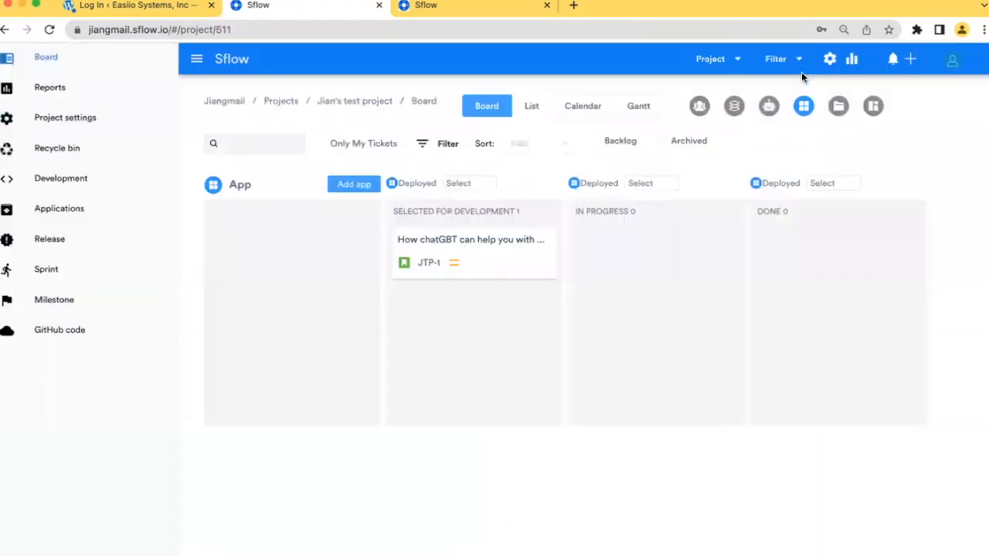
# - Show the Team column on the board and view its invitation form without sending an invite
pyautogui.click(699, 108)
pyautogui.click(371, 190)
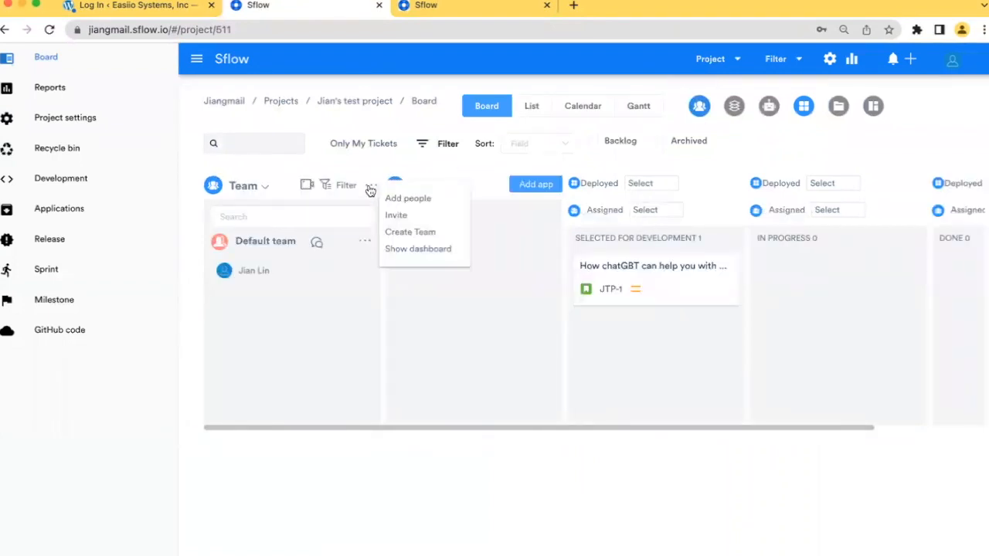
pyautogui.click(401, 216)
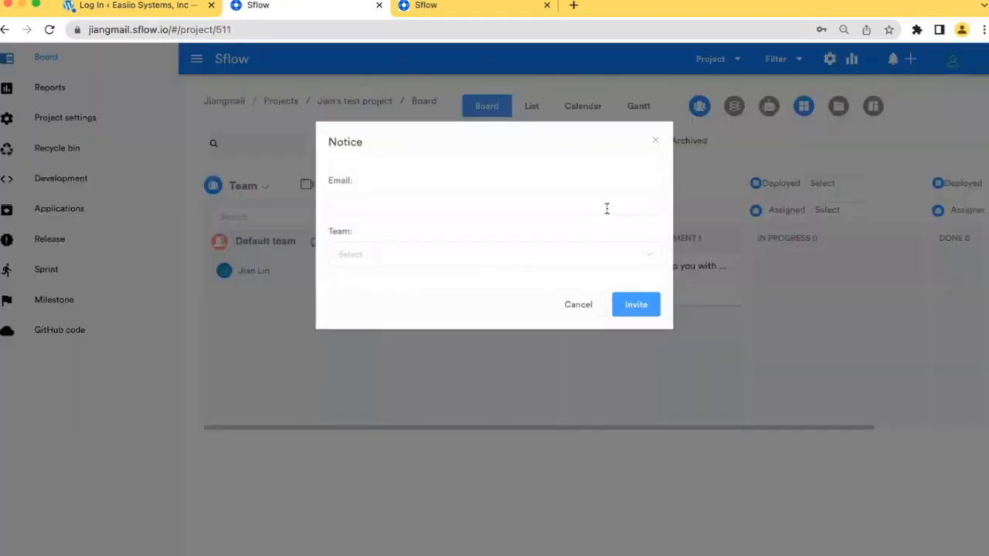
pyautogui.click(657, 142)
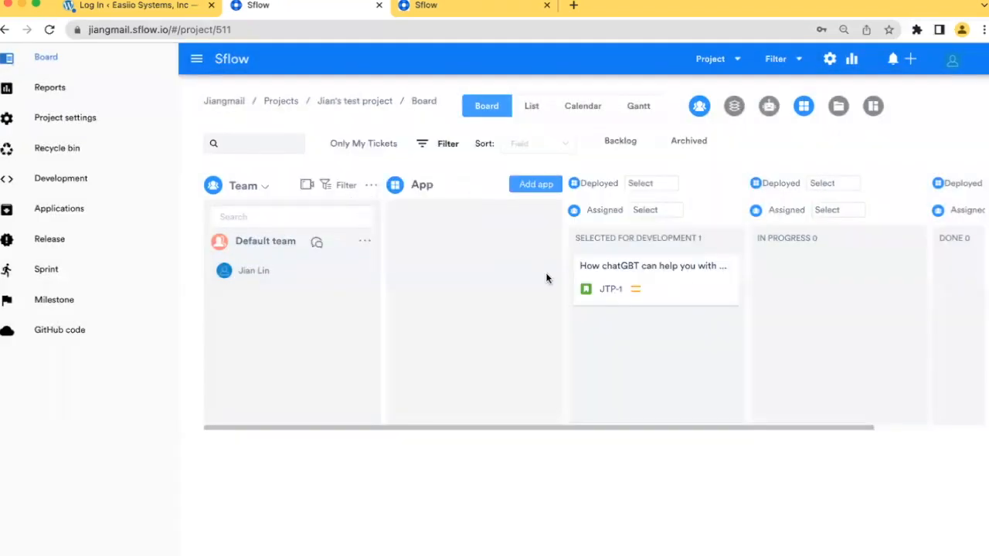
# - Reopen the JTP-1 ticket from the board, examine its details, and close it
pyautogui.click(667, 286)
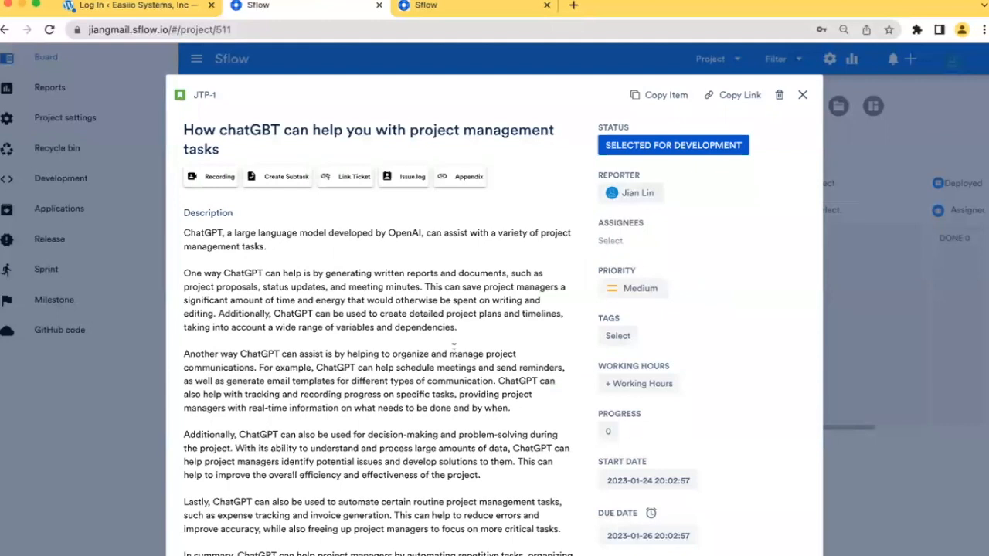
pyautogui.scroll(-3, 453, 349)
pyautogui.scroll(3, 419, 441)
pyautogui.click(801, 95)
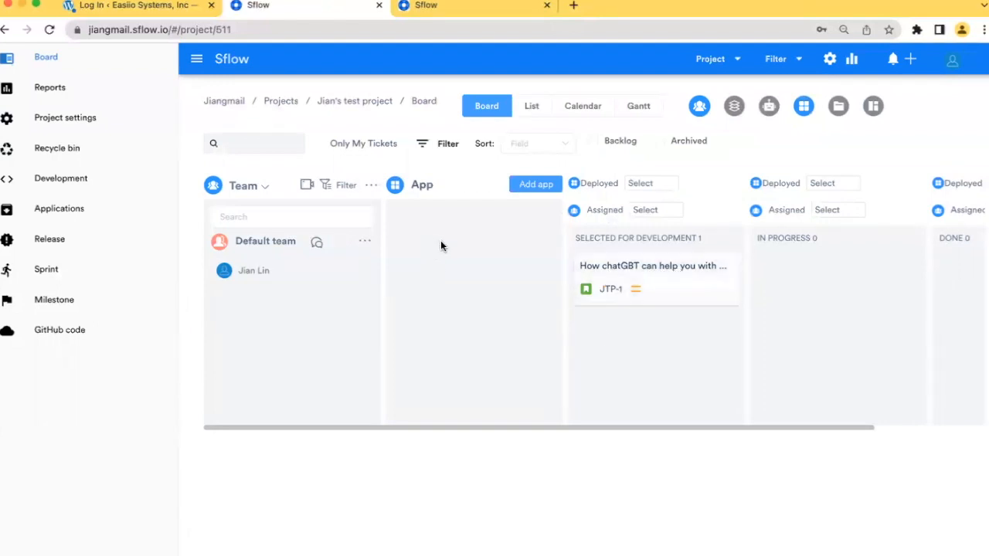
# - Hide the App column on the board and show the Automation App column instead
pyautogui.click(804, 105)
pyautogui.click(768, 107)
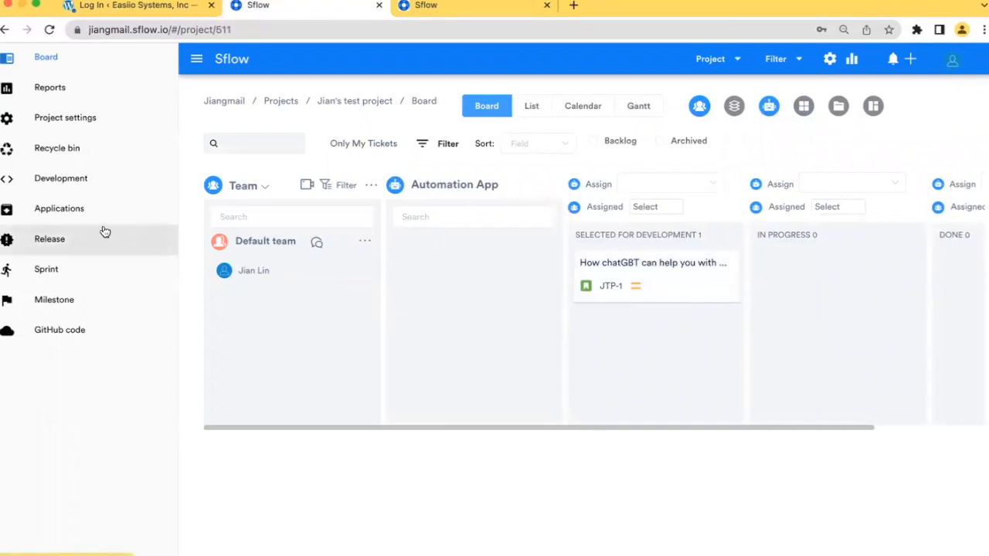
# - Add a new automation app in the project's Development area
pyautogui.click(54, 184)
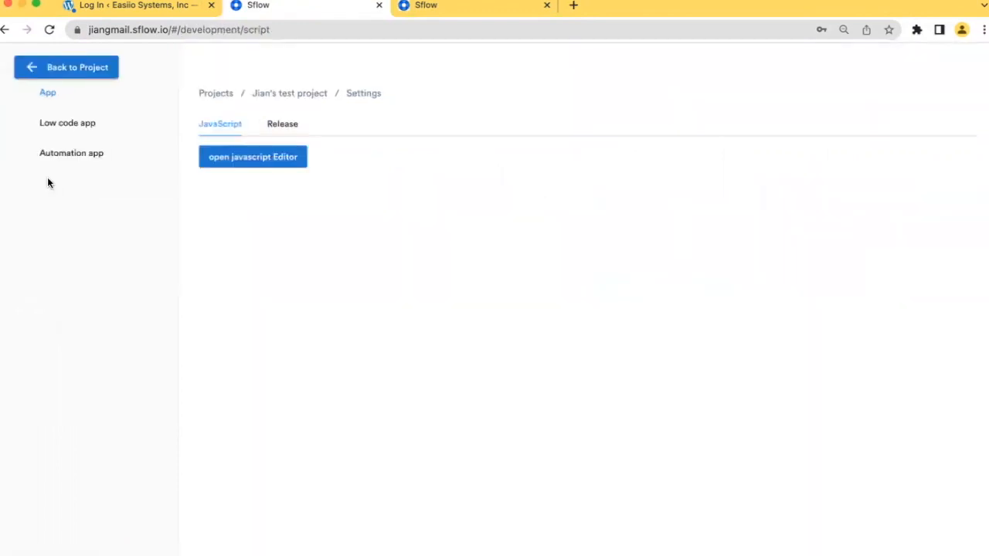
pyautogui.click(28, 74)
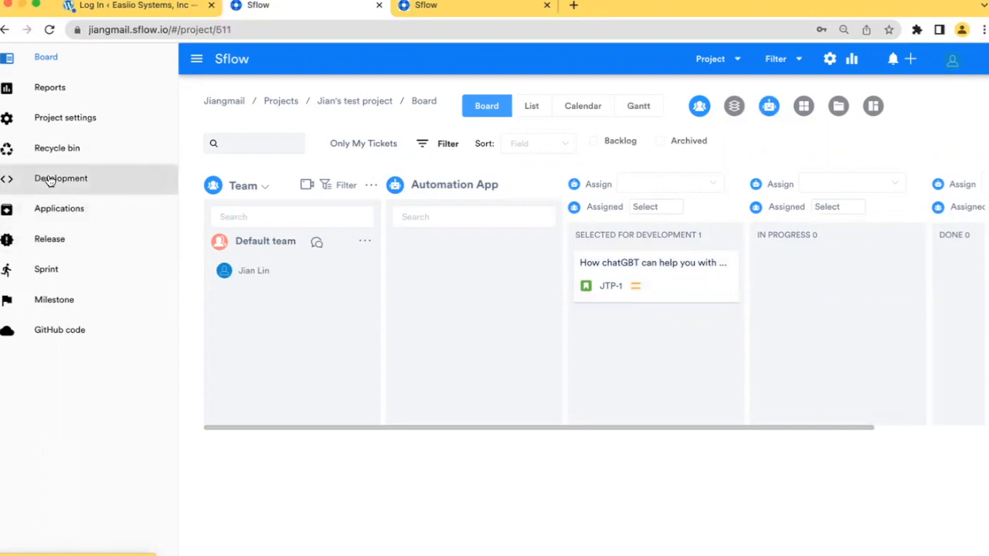
pyautogui.click(49, 180)
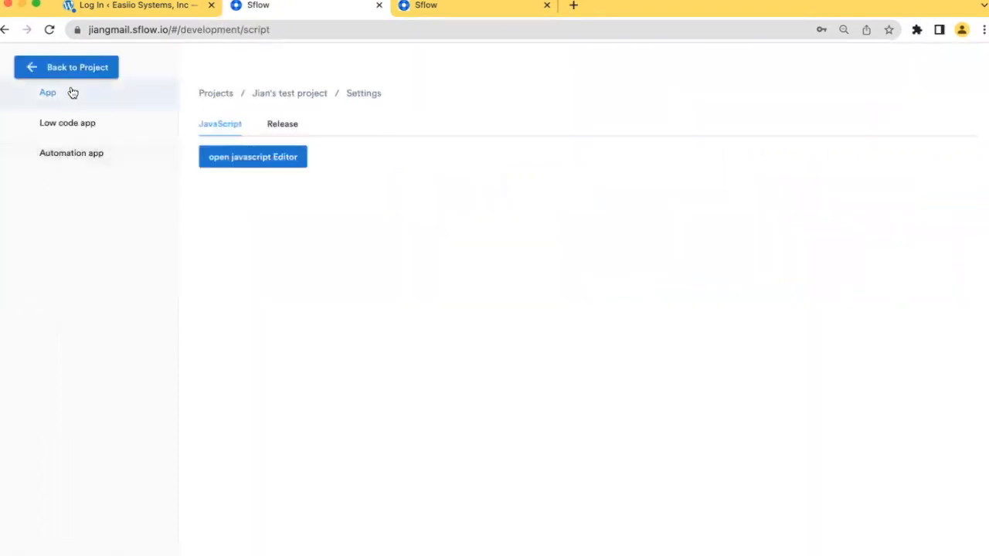
pyautogui.click(72, 159)
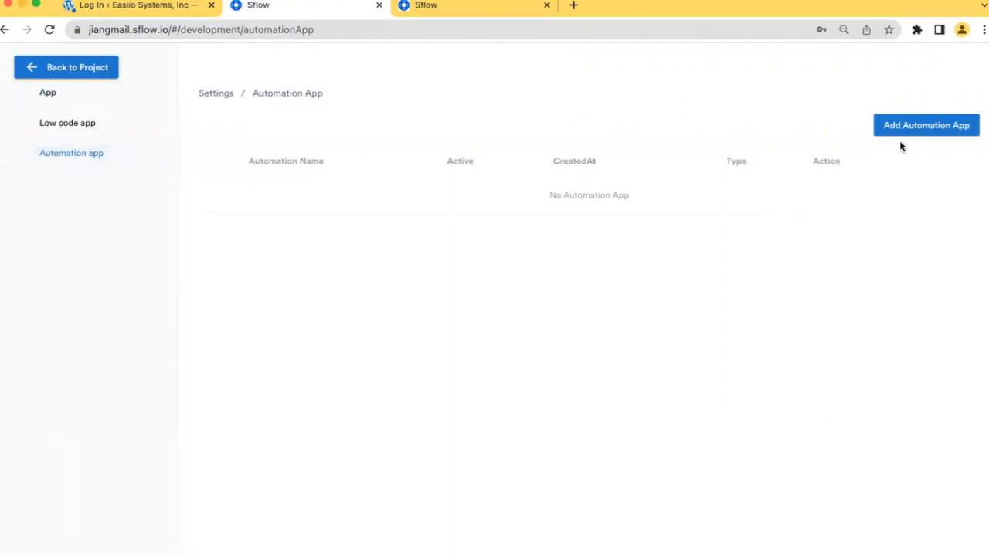
pyautogui.click(904, 128)
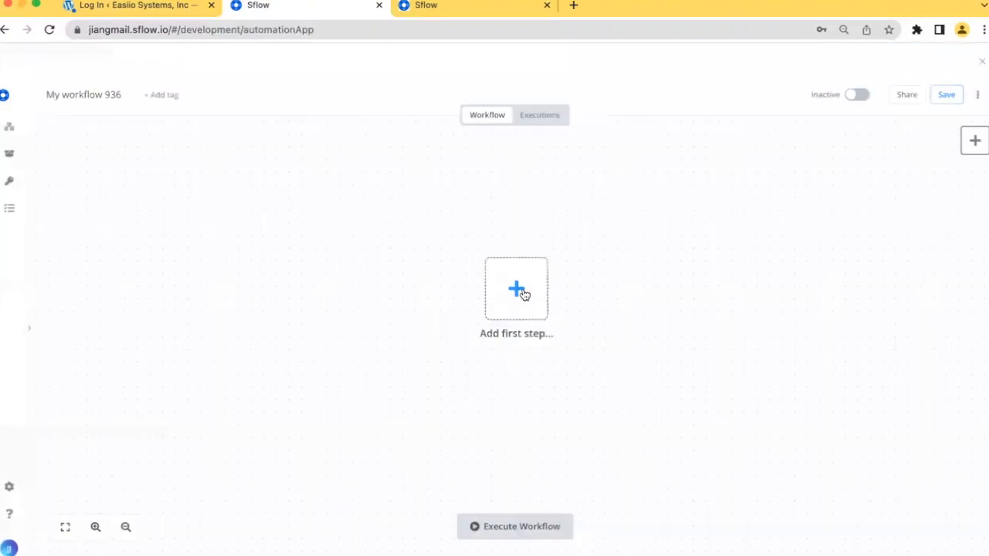
# - Add a Webhook trigger node as the workflow's first step
pyautogui.click(517, 289)
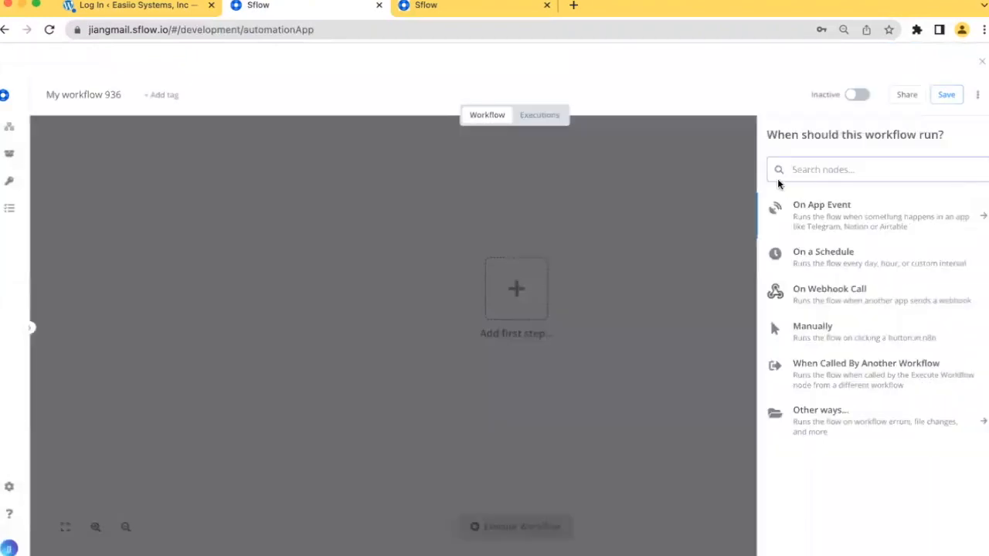
pyautogui.write('web')
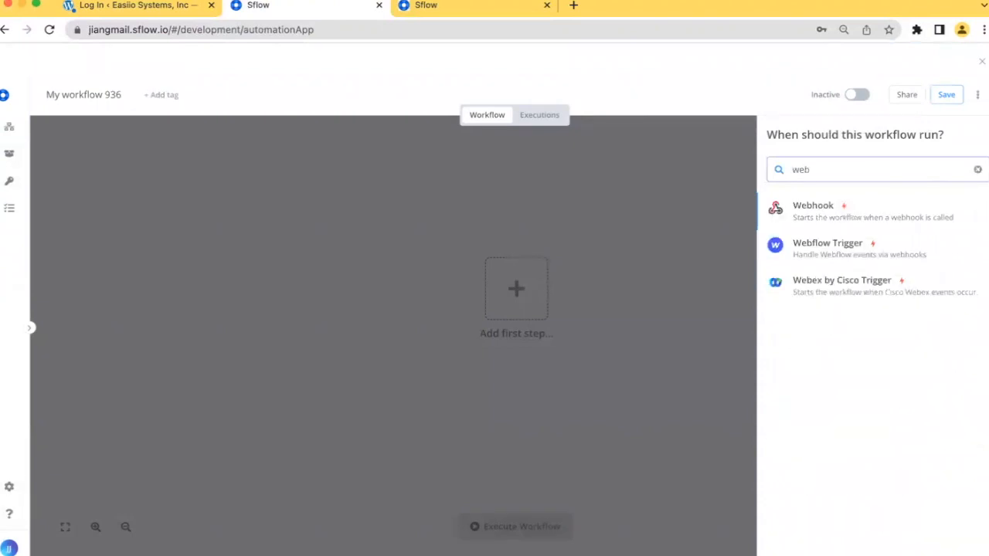
pyautogui.click(803, 206)
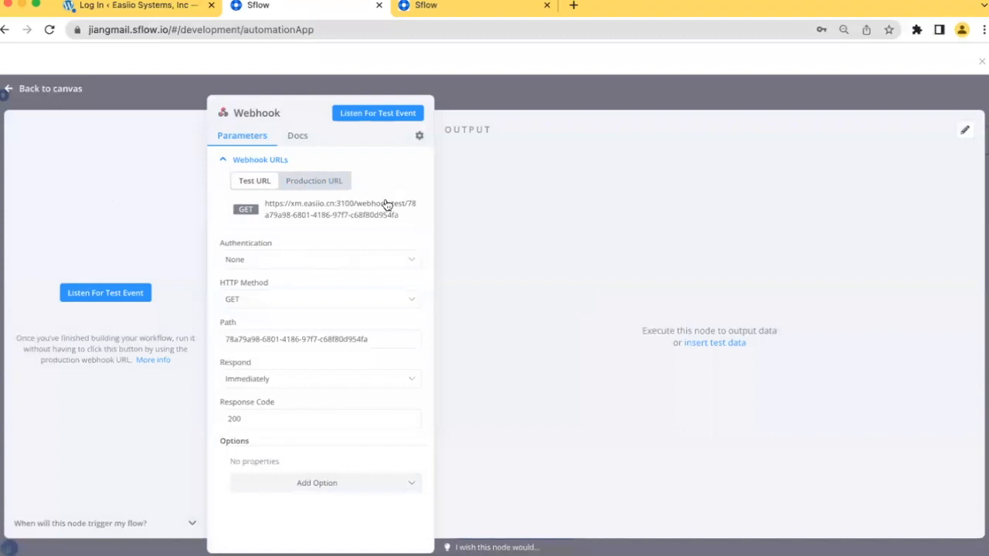
# - Set the Webhook node's HTTP method to POST and return to the workflow canvas
pyautogui.click(295, 303)
pyautogui.click(254, 415)
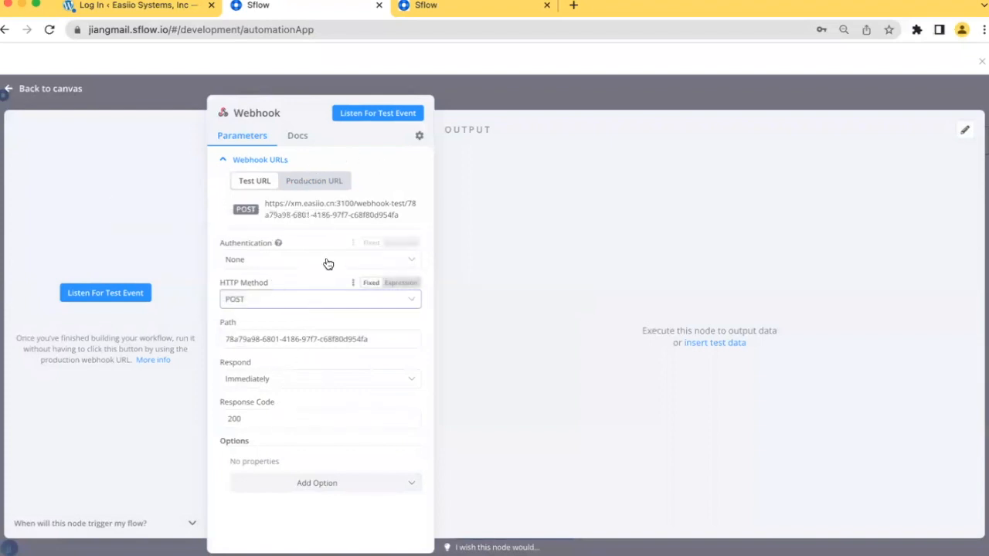
pyautogui.click(302, 303)
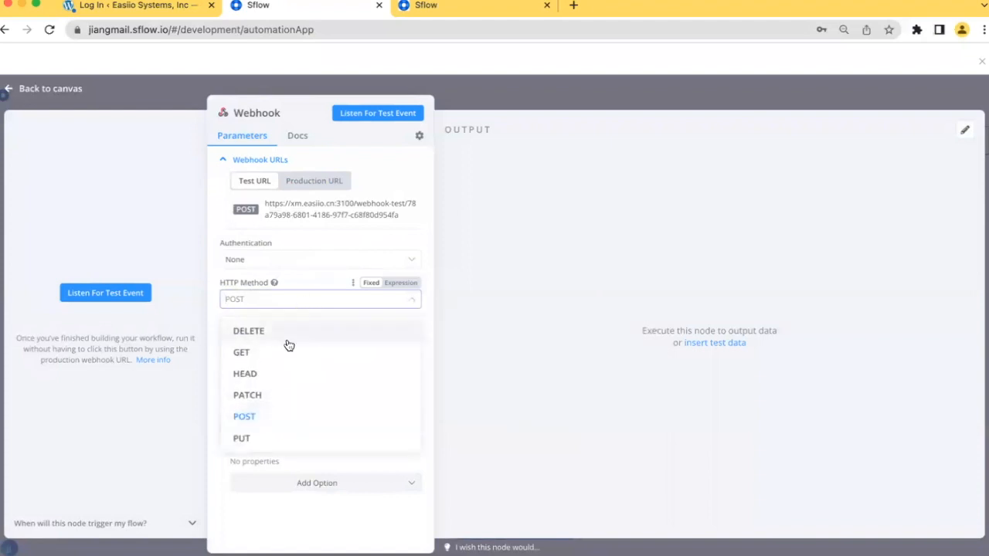
pyautogui.click(256, 414)
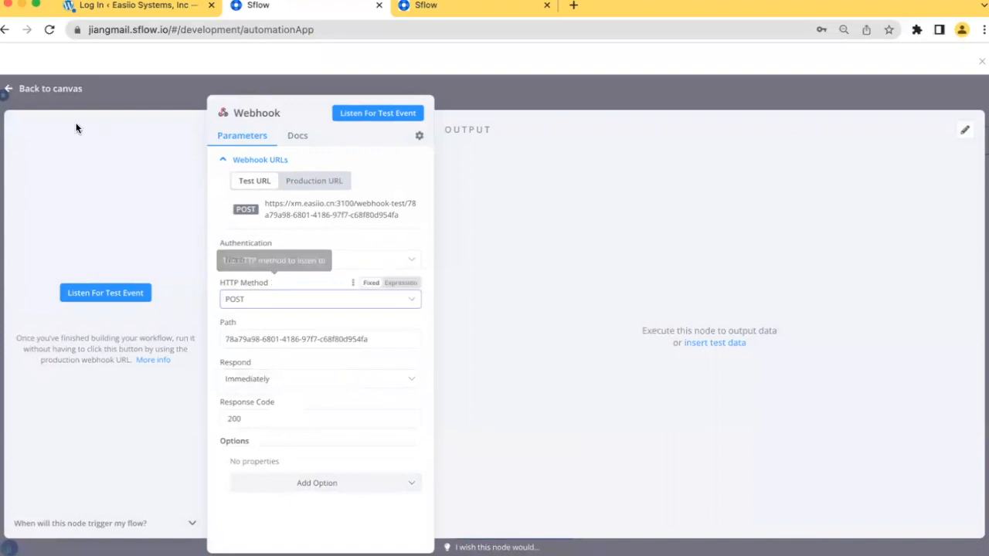
pyautogui.click(49, 90)
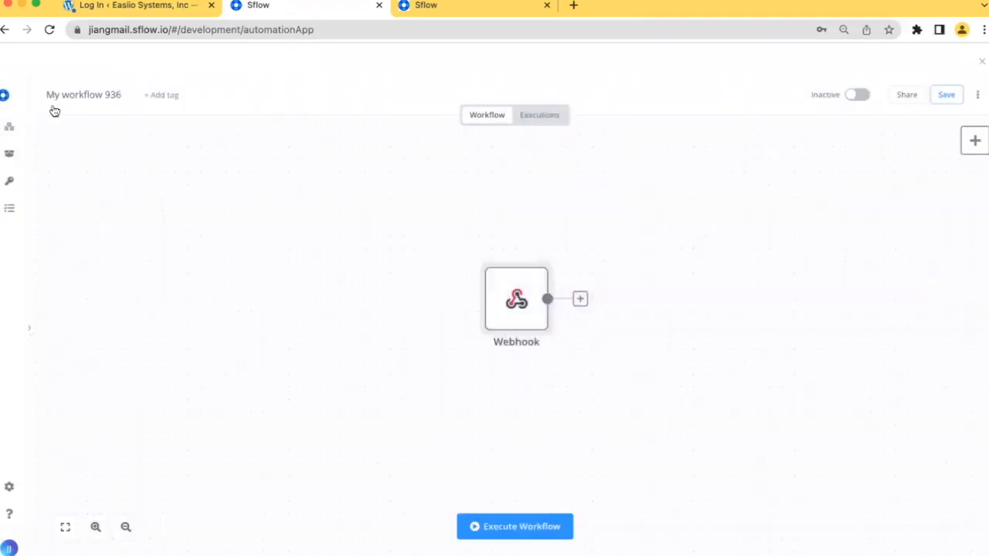
# - Add an Sflow node after the Webhook node and start a new Sflow API credential for it
pyautogui.click(580, 299)
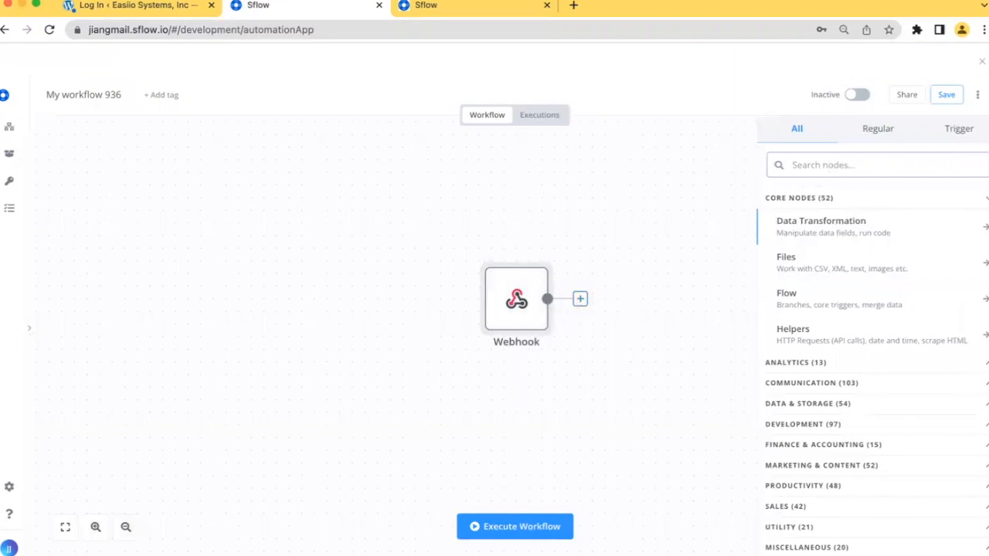
pyautogui.write('sflow')
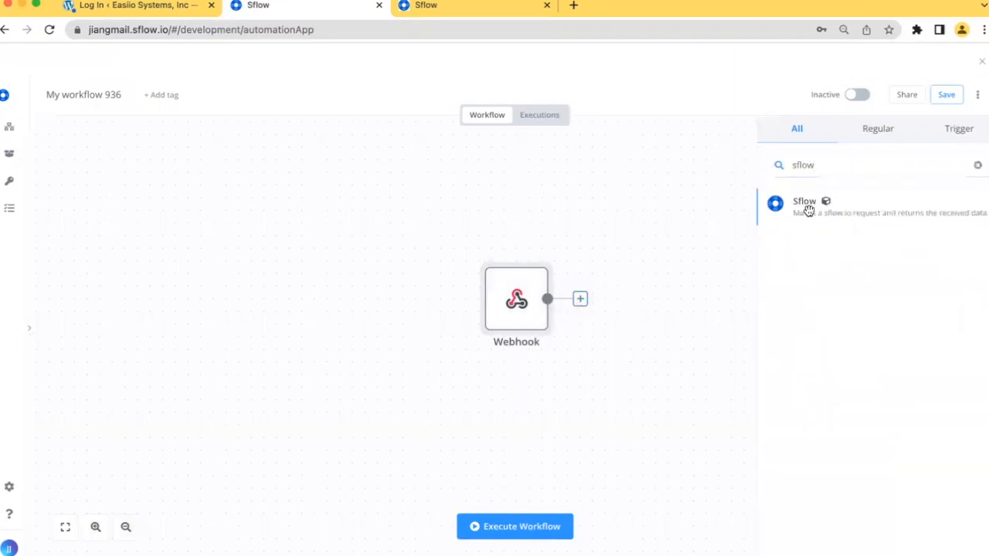
pyautogui.click(809, 210)
pyautogui.click(355, 177)
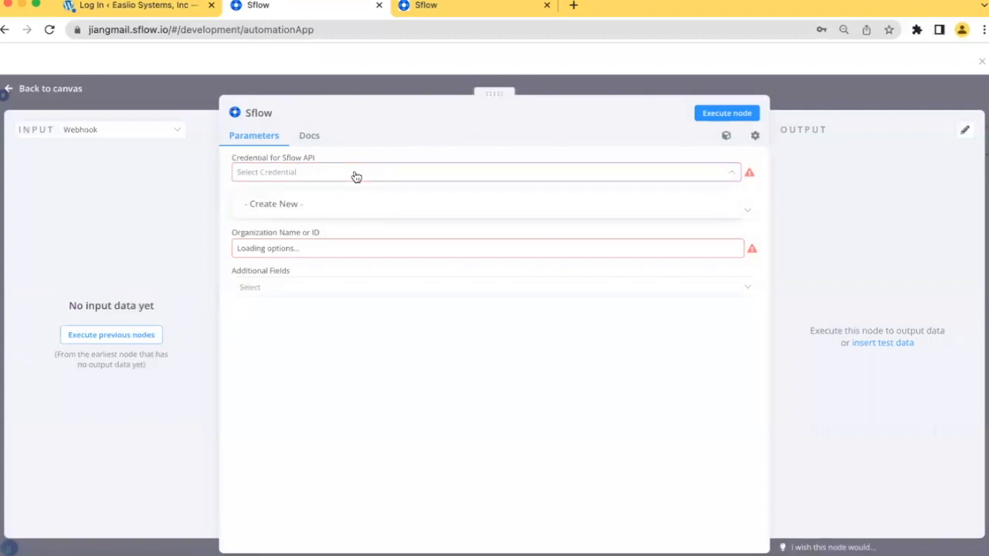
pyautogui.click(322, 205)
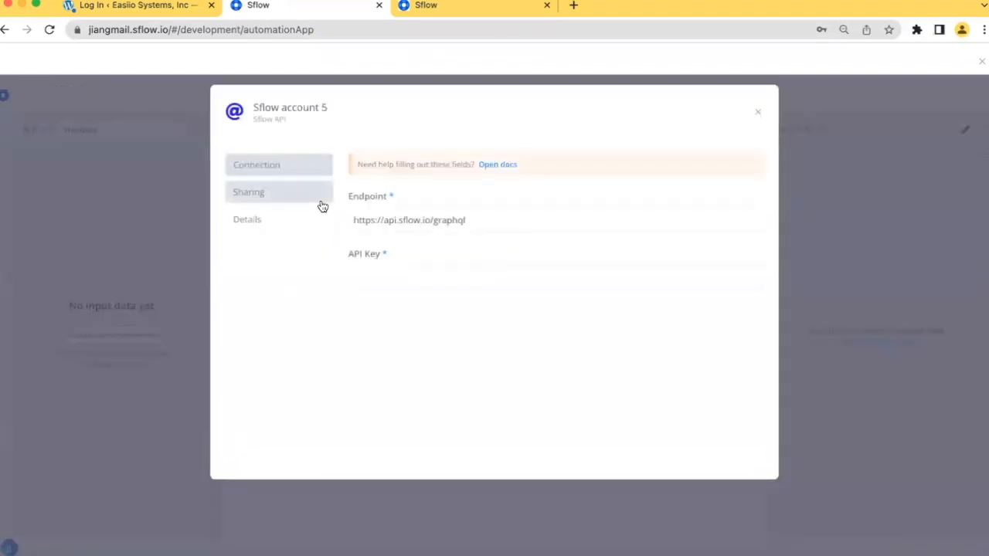
# - Open jiangmail.sflow.io in a new browser tab and enter the test project
pyautogui.click(573, 6)
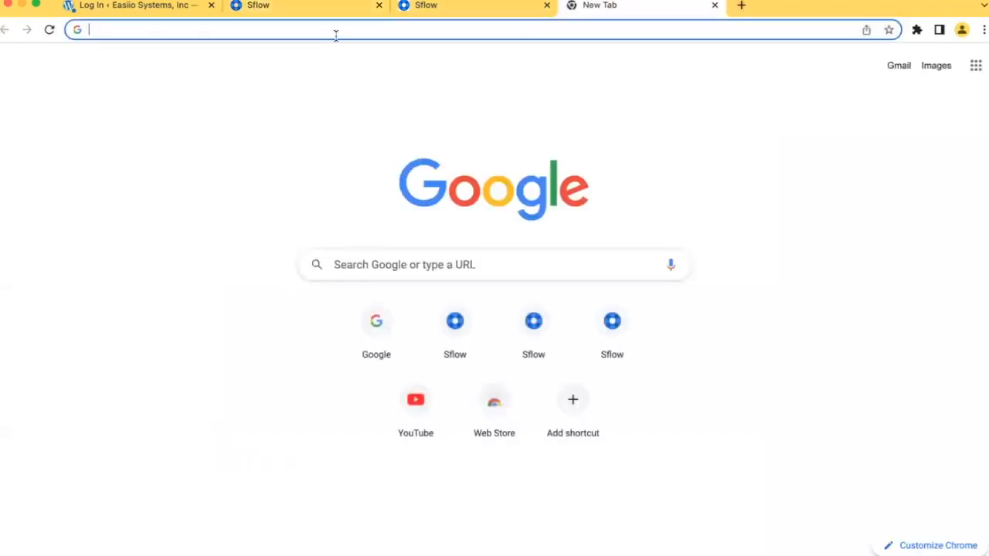
pyautogui.write('jiangmail.sflow.io')
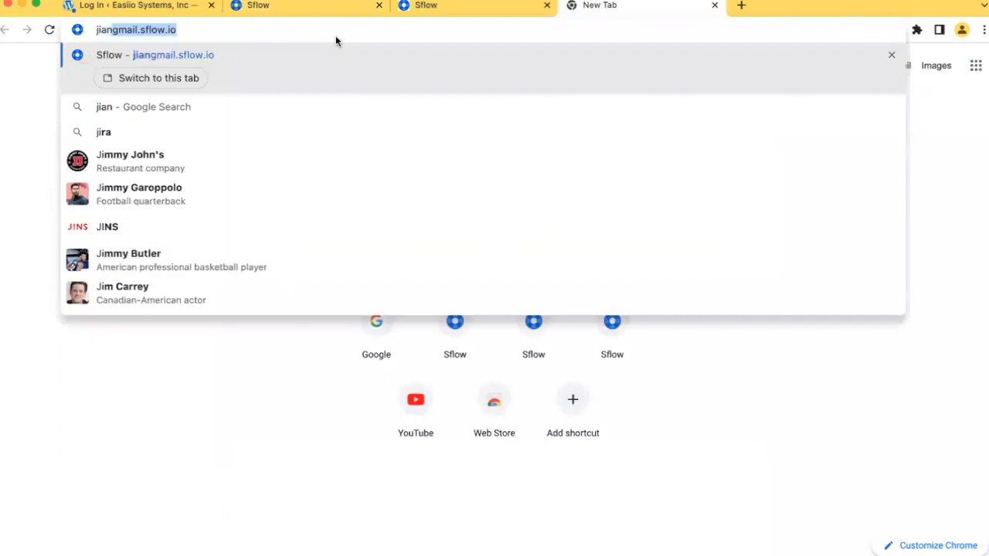
pyautogui.press('Return')
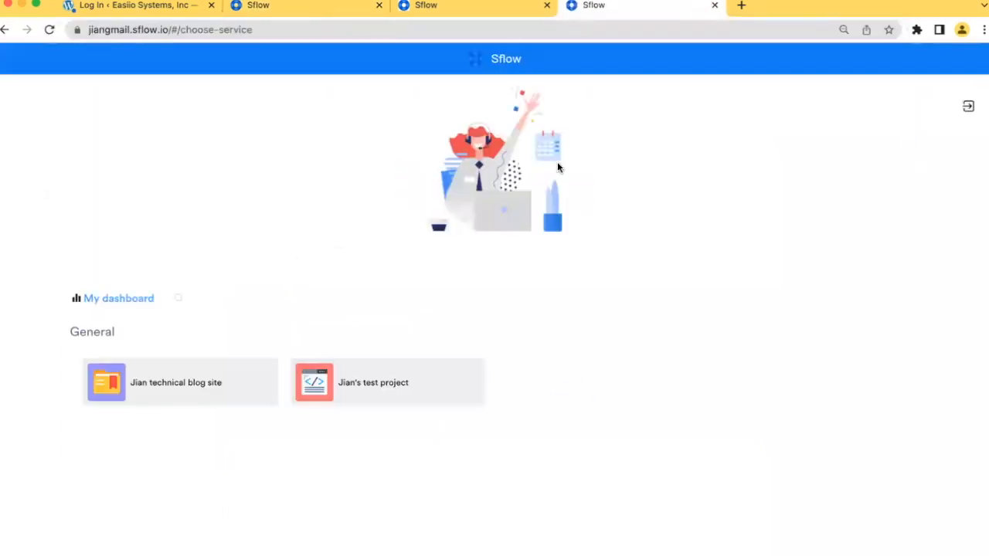
pyautogui.click(387, 387)
# - Copy the automation app API key from the organization's settings
pyautogui.click(830, 61)
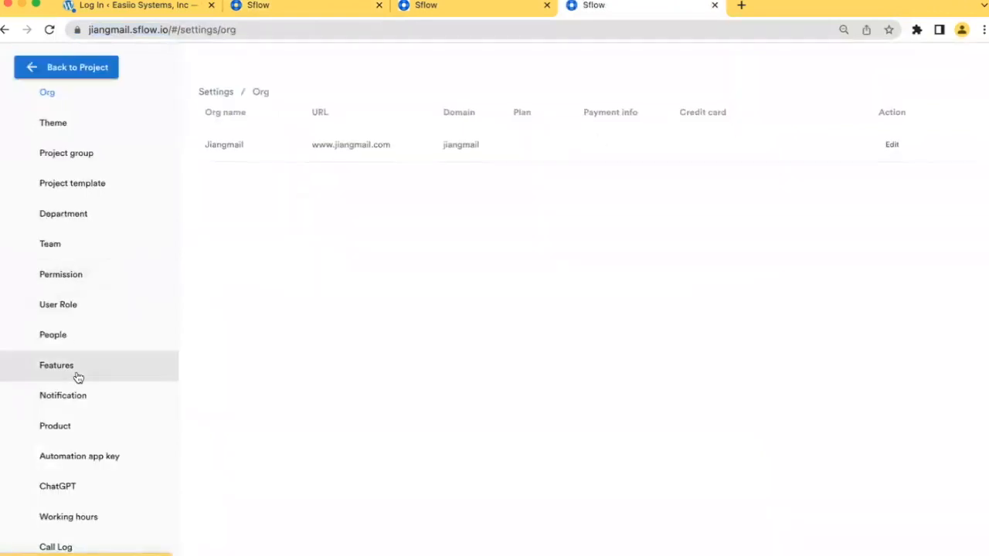
pyautogui.click(68, 456)
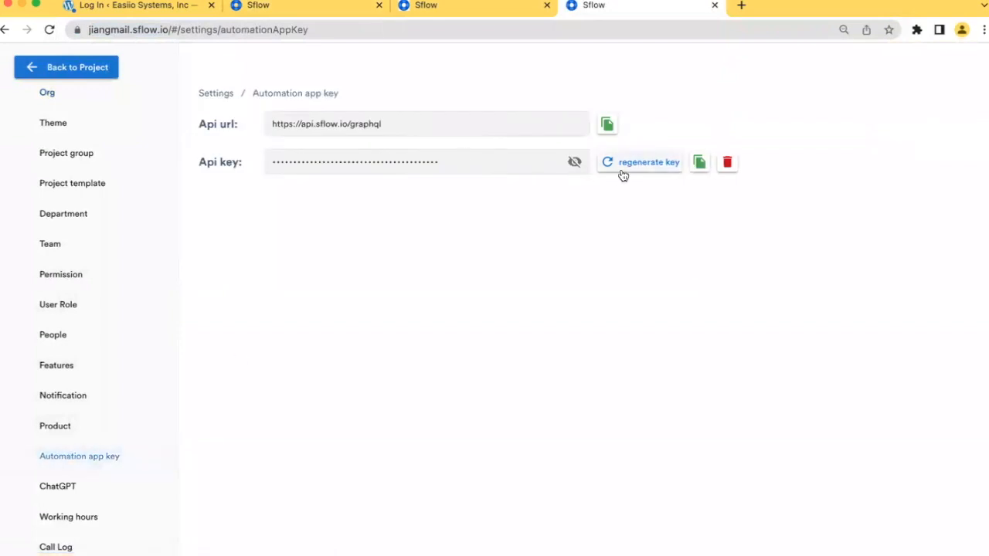
pyautogui.click(698, 164)
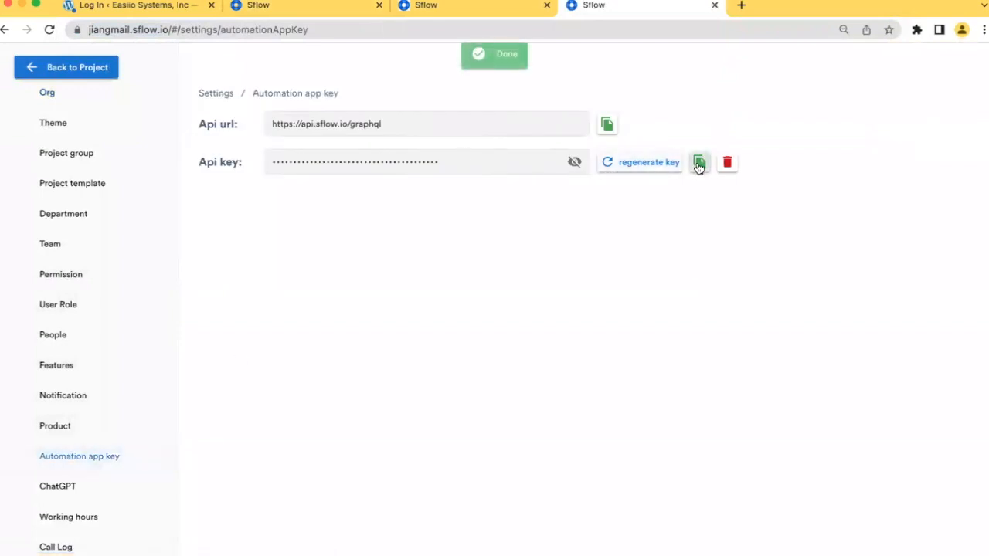
# - Return to the workflow's browser tab, paste the API key into the new Sflow credential, and save it
pyautogui.click(456, 18)
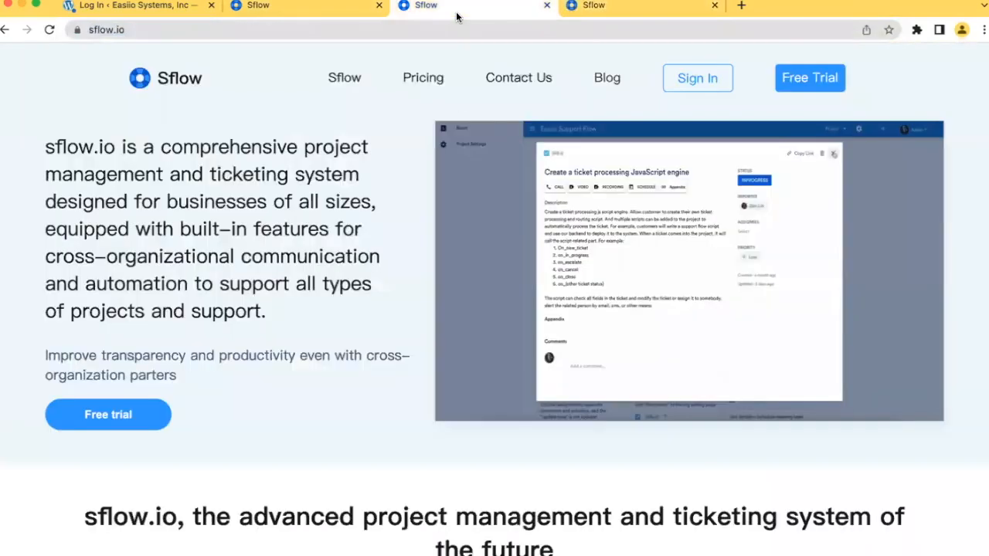
pyautogui.click(306, 9)
pyautogui.click(389, 279)
pyautogui.press('super+v')
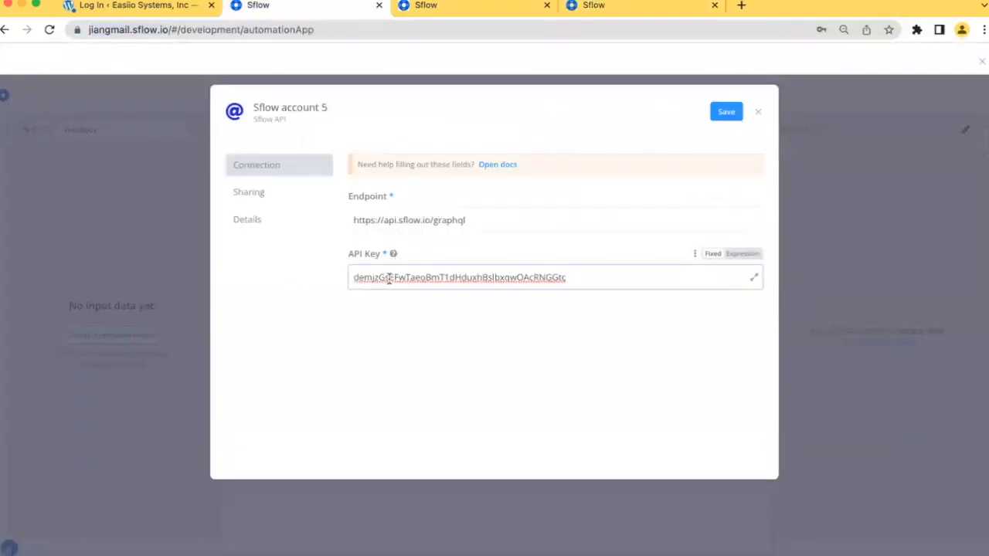
pyautogui.click(499, 360)
pyautogui.click(727, 114)
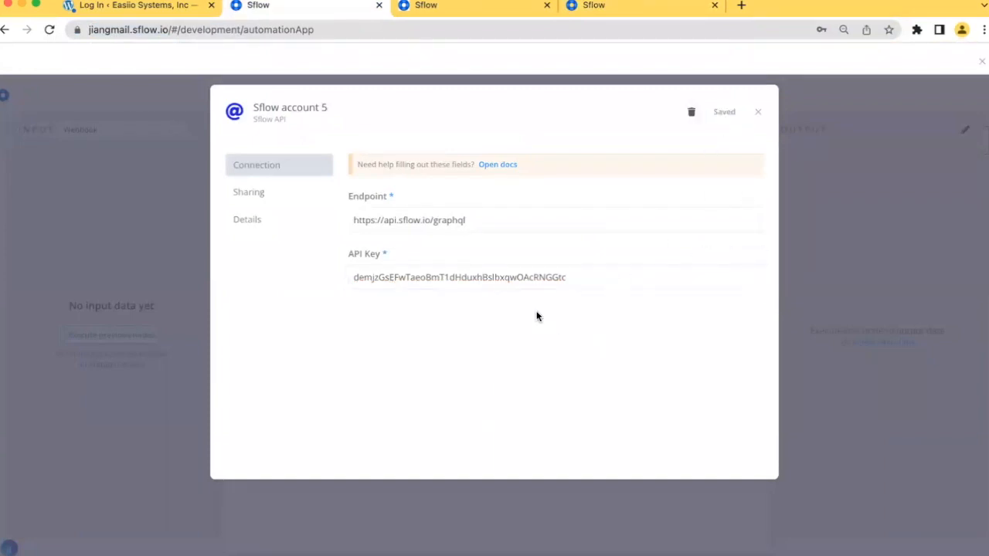
pyautogui.click(759, 113)
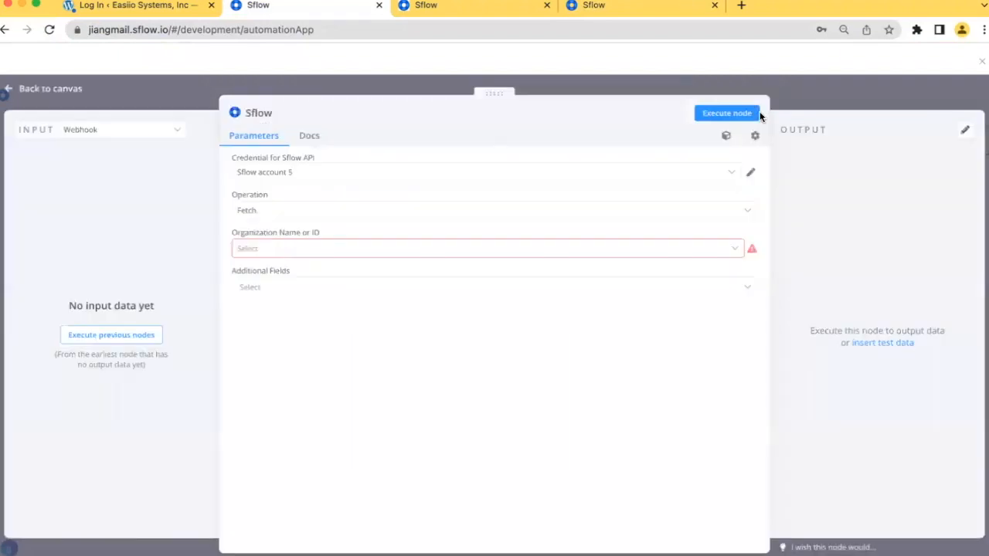
# - Set the Sflow node's organization to Jiangmail
pyautogui.click(429, 255)
pyautogui.click(396, 283)
pyautogui.click(404, 256)
pyautogui.click(375, 285)
# - Examine which additional task fields the Sflow node's Fetch operation offers
pyautogui.click(363, 286)
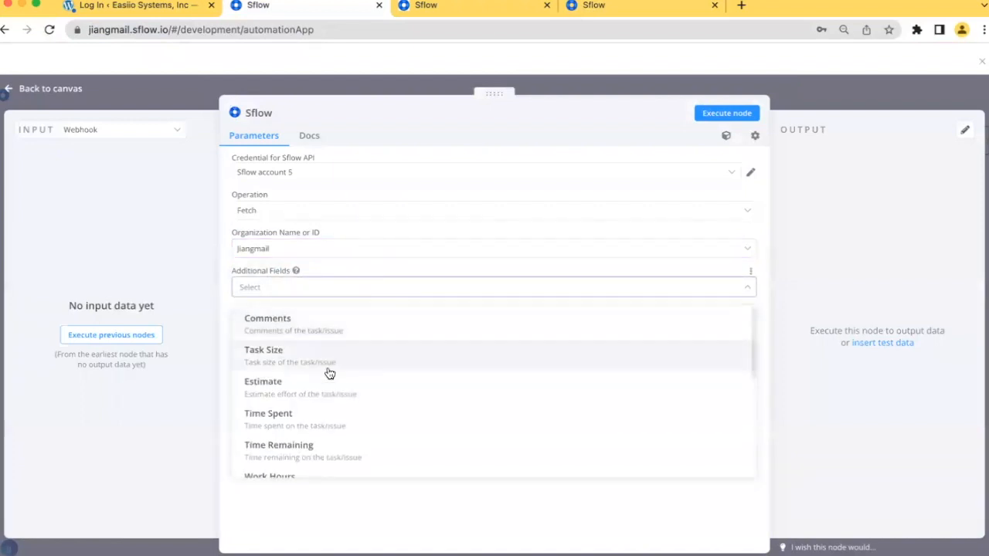
pyautogui.scroll(-1, 353, 402)
pyautogui.scroll(1, 353, 402)
pyautogui.scroll(-2, 353, 402)
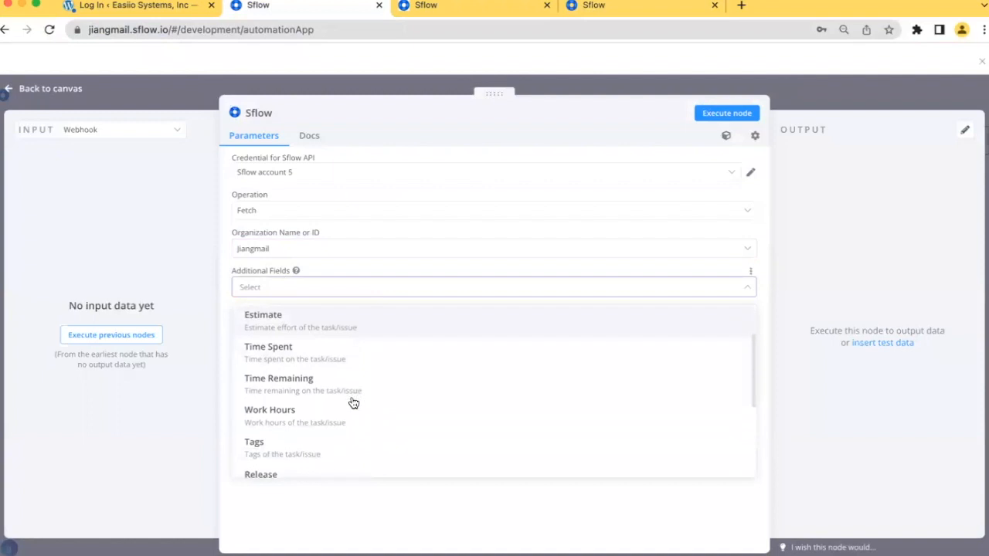
pyautogui.scroll(-1, 353, 403)
pyautogui.scroll(-1, 353, 402)
pyautogui.scroll(-2, 353, 403)
pyautogui.scroll(2, 353, 402)
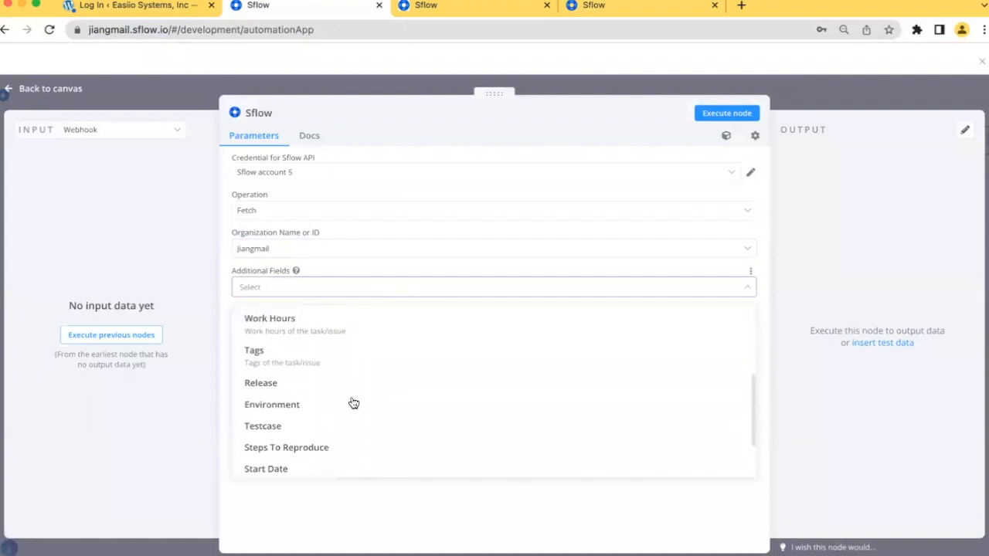
pyautogui.scroll(4, 353, 403)
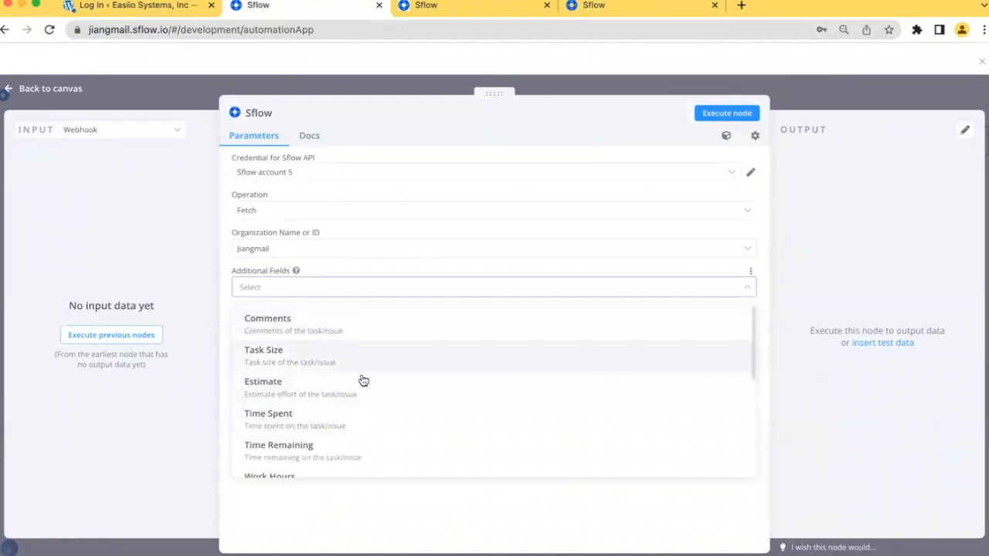
pyautogui.scroll(-2, 369, 428)
pyautogui.scroll(-2, 369, 430)
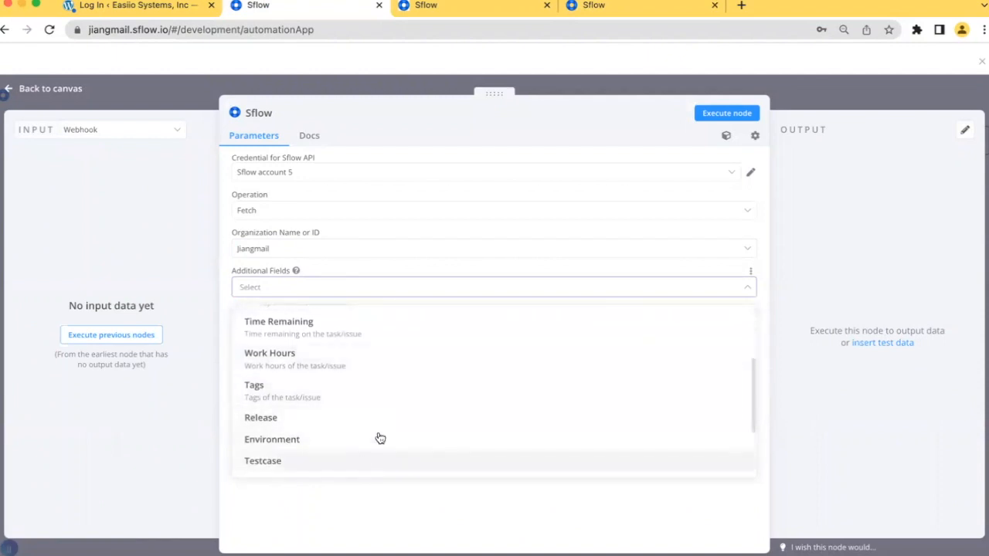
pyautogui.scroll(4, 381, 412)
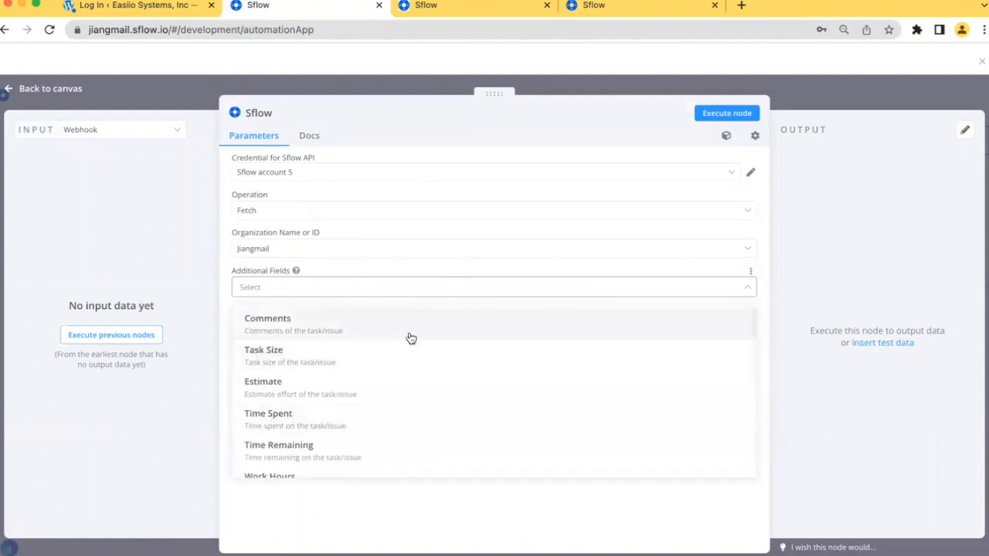
pyautogui.click(442, 270)
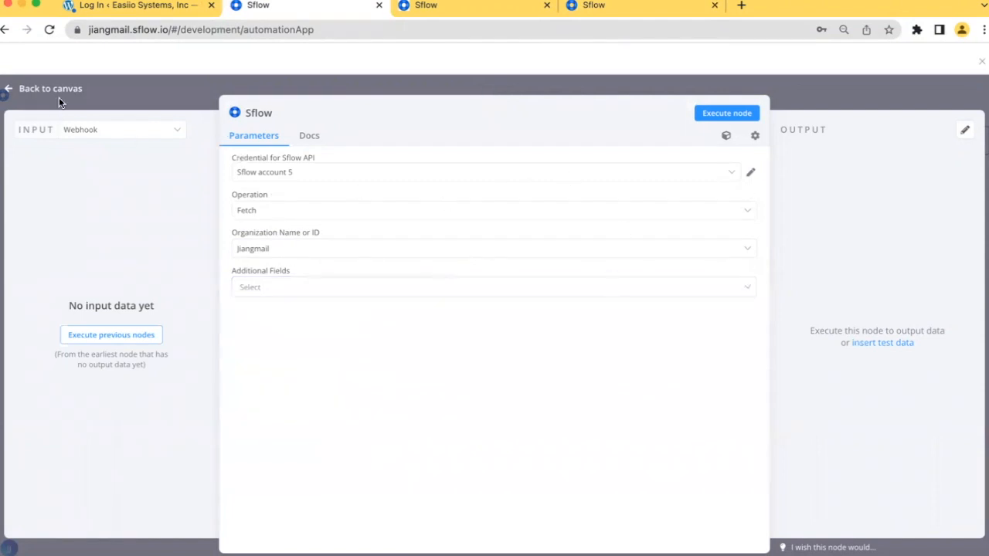
# - Return to the workflow canvas and add a Wordpress node after the Sflow node
pyautogui.click(39, 93)
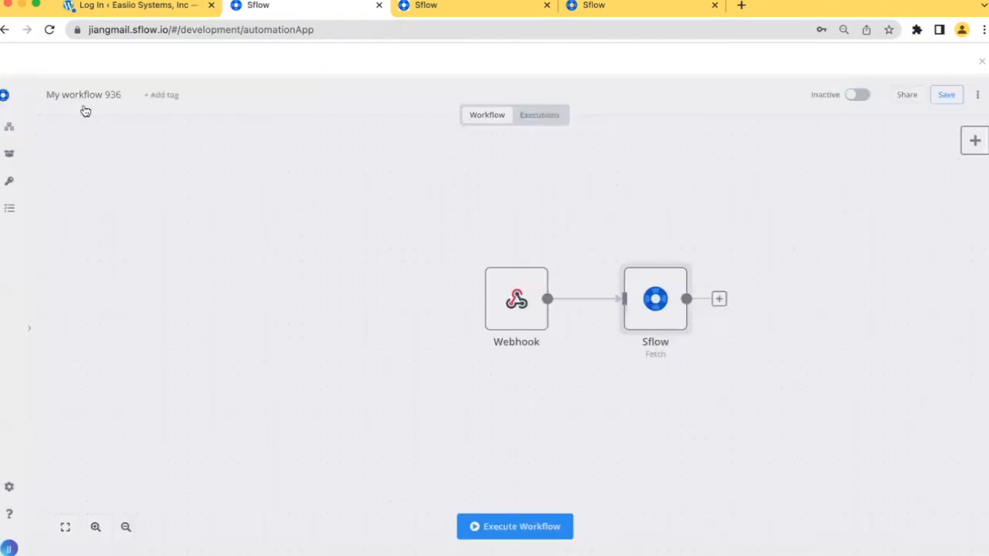
pyautogui.click(718, 300)
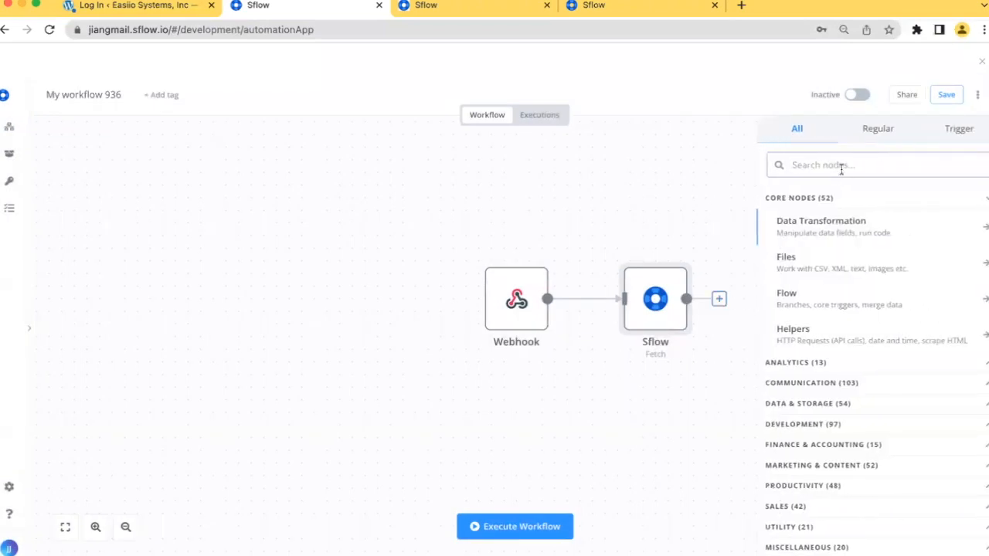
pyautogui.write('word')
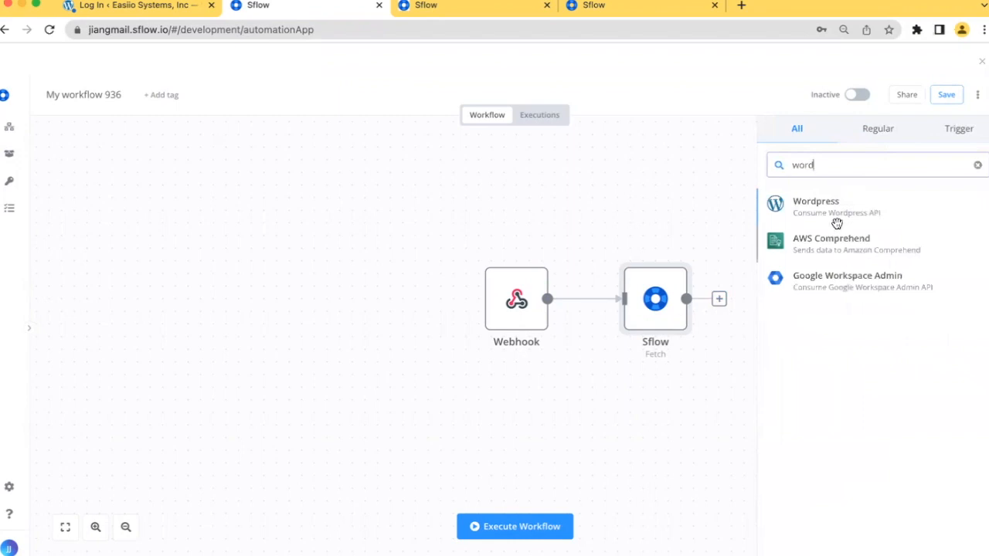
pyautogui.click(832, 213)
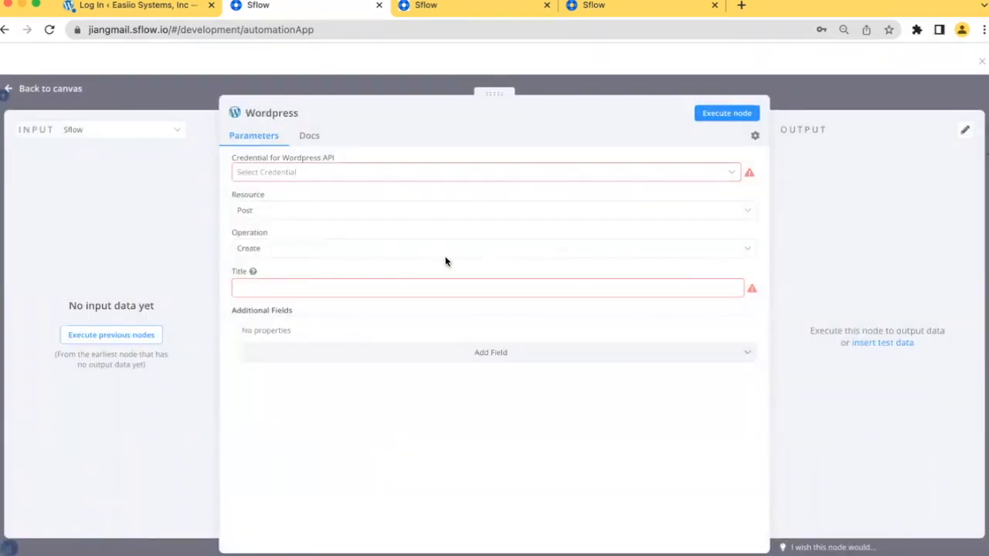
# - Enter "my post title" as the title in the Wordpress node
pyautogui.click(350, 292)
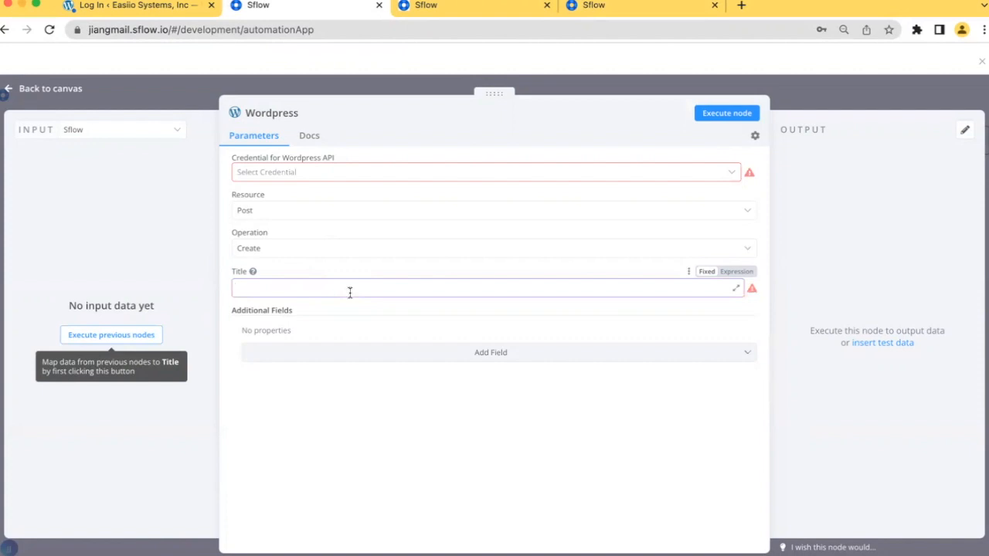
pyautogui.write('my post title')
pyautogui.click(356, 330)
pyautogui.click(451, 306)
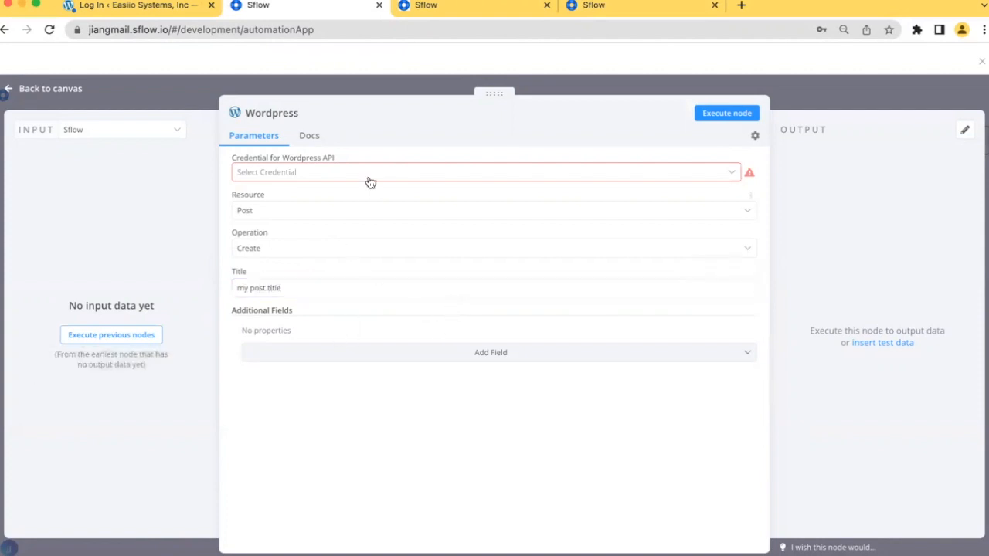
# - Select Post as the Wordpress node's resource and Create as its operation
pyautogui.click(318, 215)
pyautogui.click(302, 246)
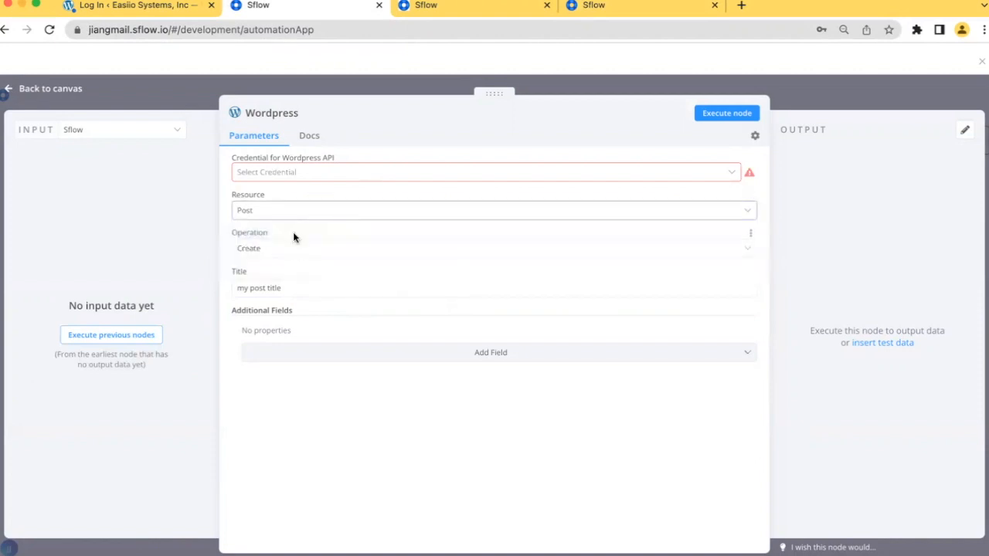
pyautogui.click(294, 217)
pyautogui.click(293, 214)
pyautogui.click(296, 250)
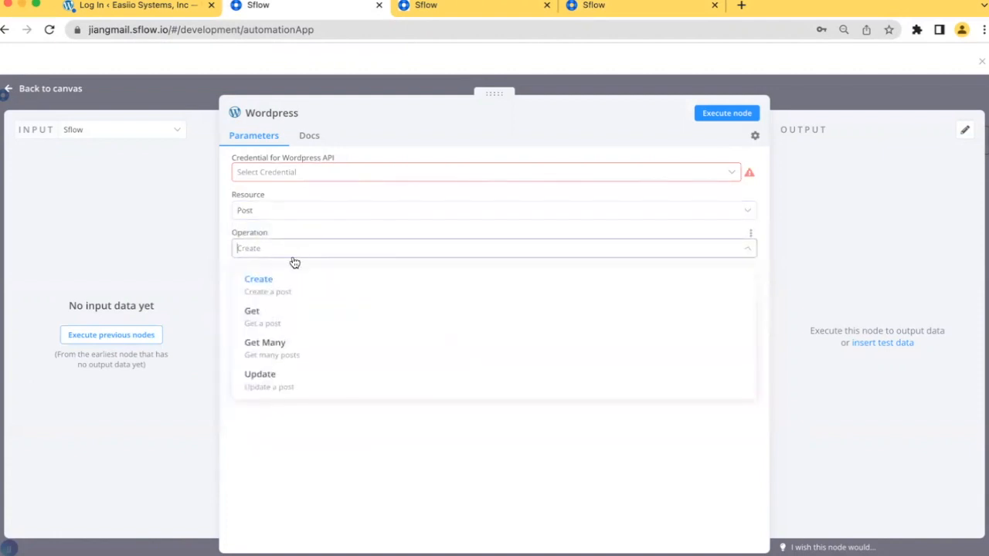
pyautogui.click(287, 288)
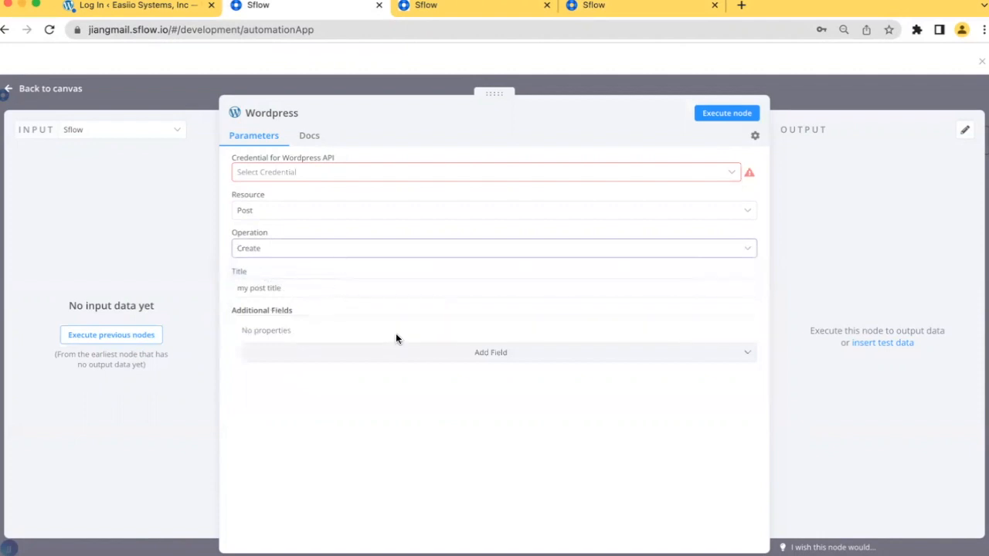
# - Add a Content field to the Wordpress post and fill it with "My content"
pyautogui.click(426, 357)
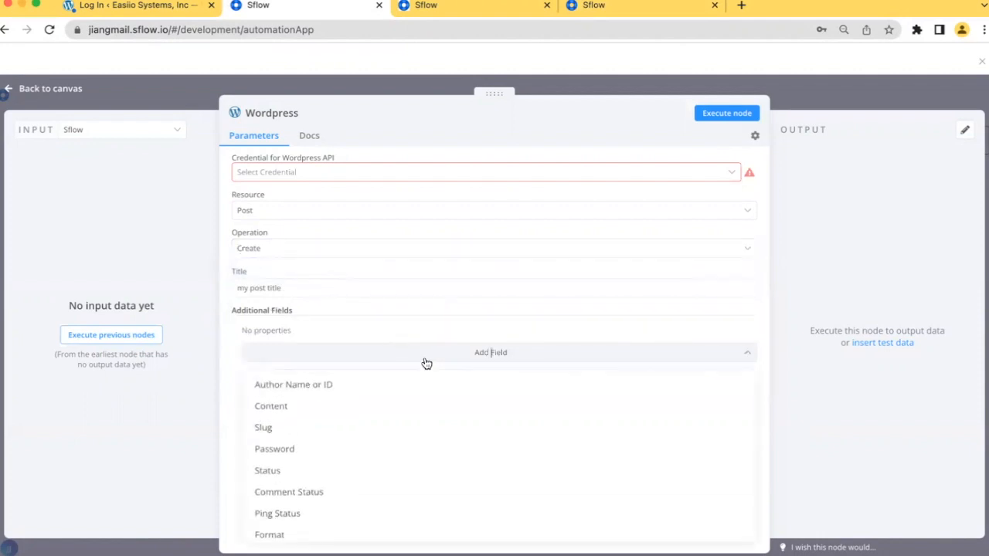
pyautogui.click(334, 403)
pyautogui.click(312, 345)
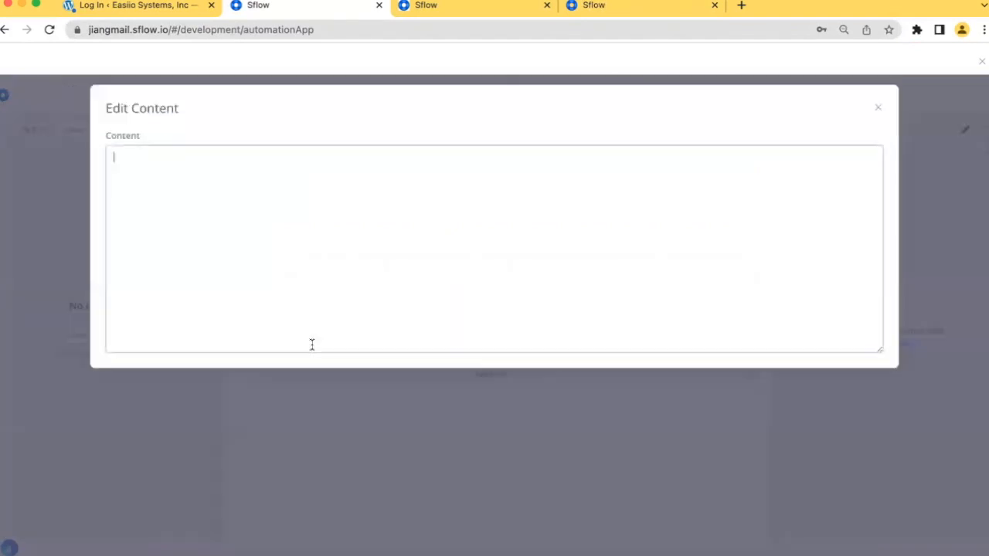
pyautogui.write('My content')
pyautogui.click(879, 110)
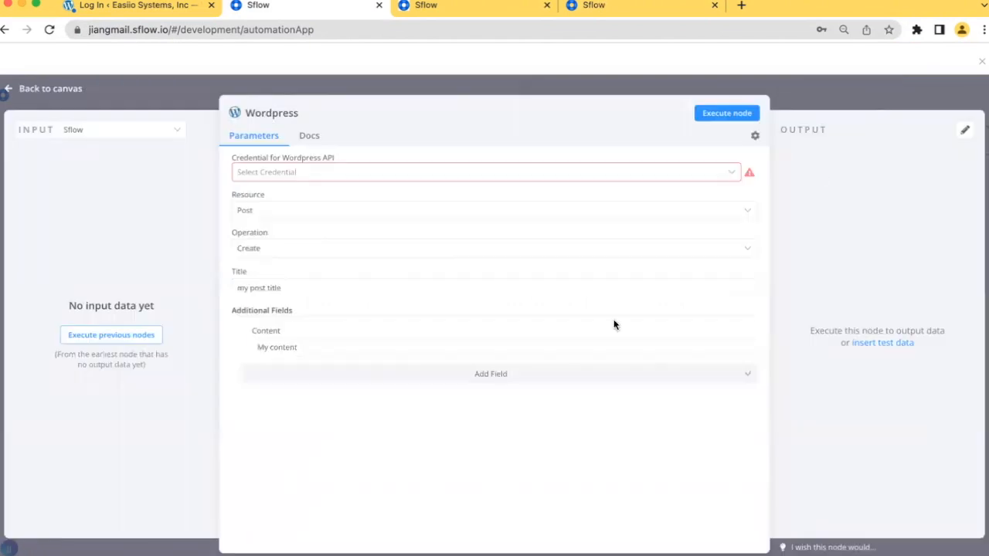
# - Start a new Wordpress API credential from the Wordpress node
pyautogui.click(356, 177)
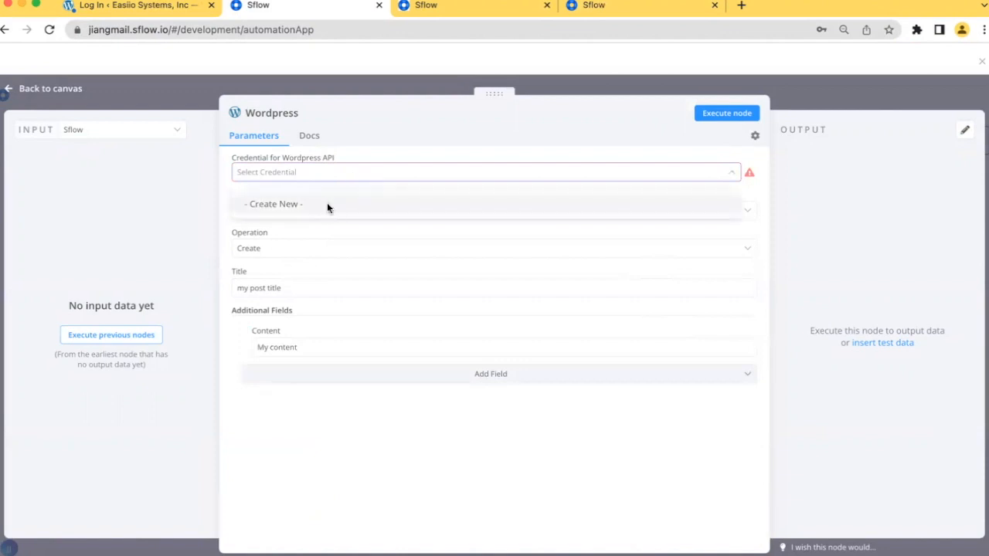
pyautogui.click(326, 203)
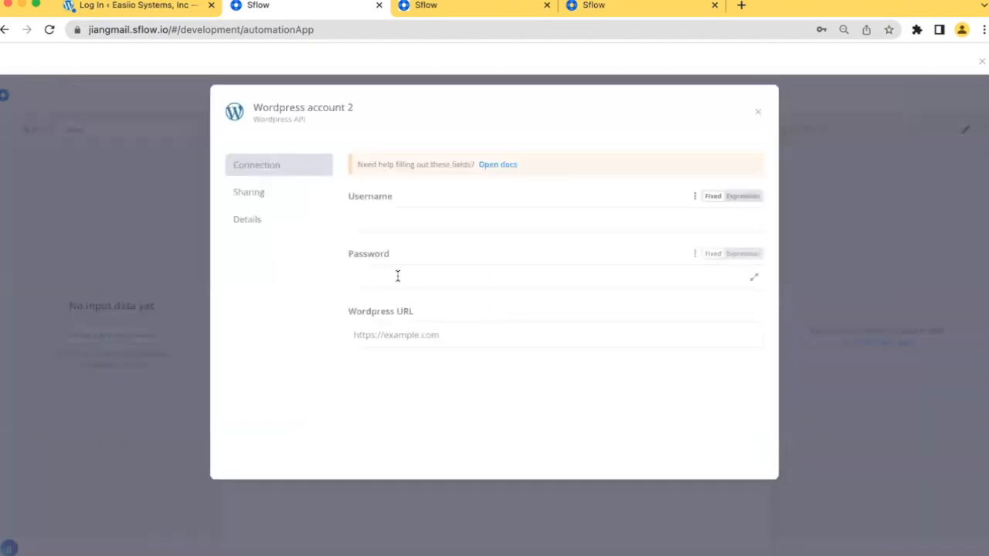
pyautogui.click(402, 216)
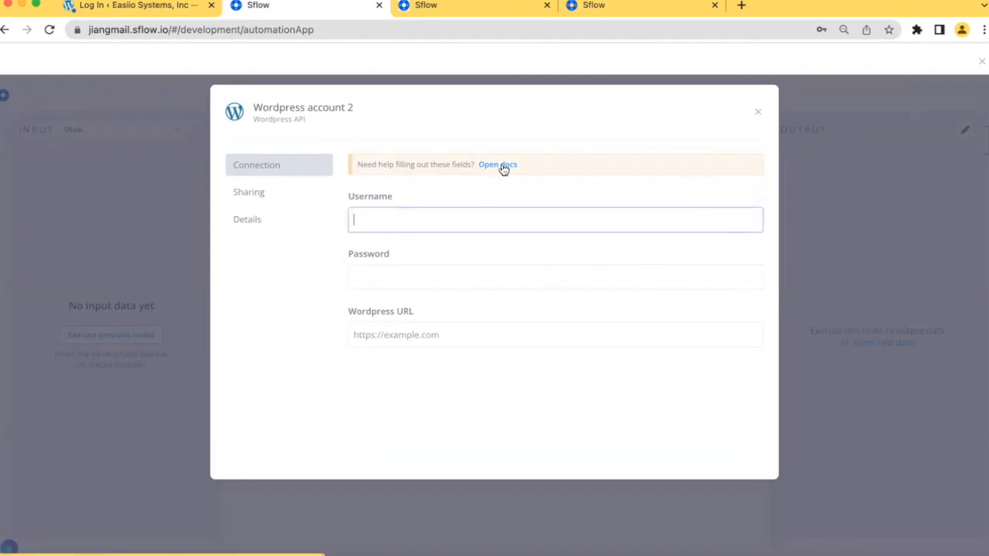
# - Open the sflow.io WordPress admin in a new browser tab and go to the account's profile page
pyautogui.click(741, 4)
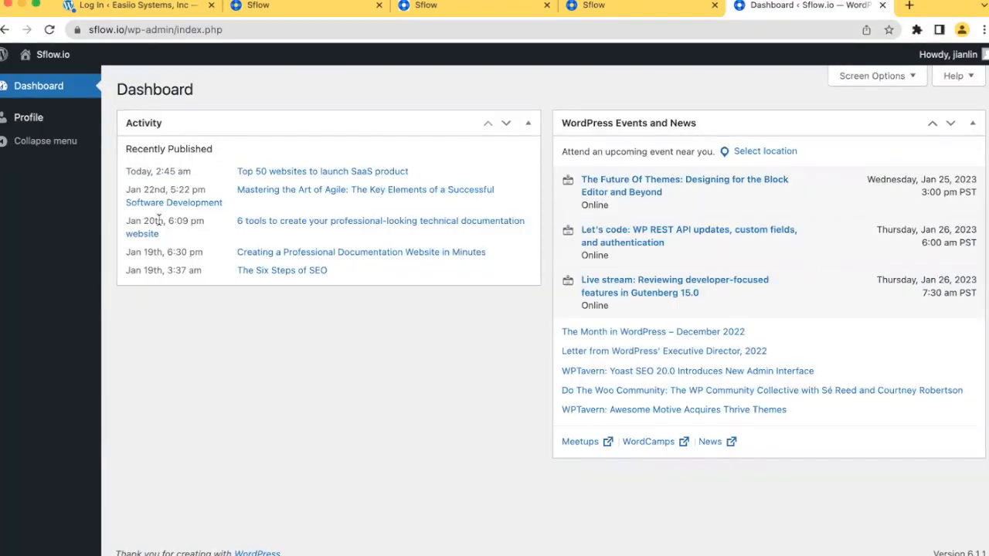
pyautogui.click(36, 122)
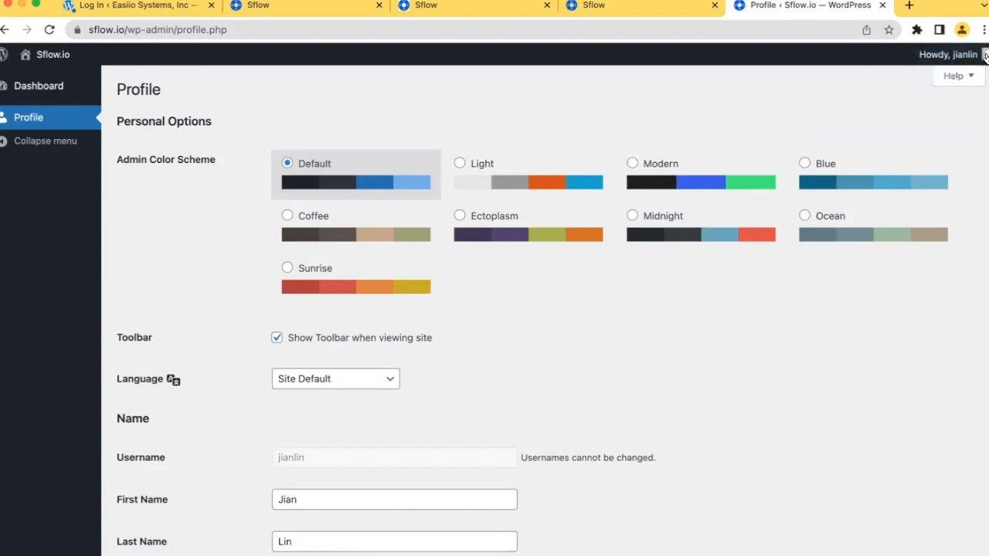
pyautogui.moveTo(985, 56)
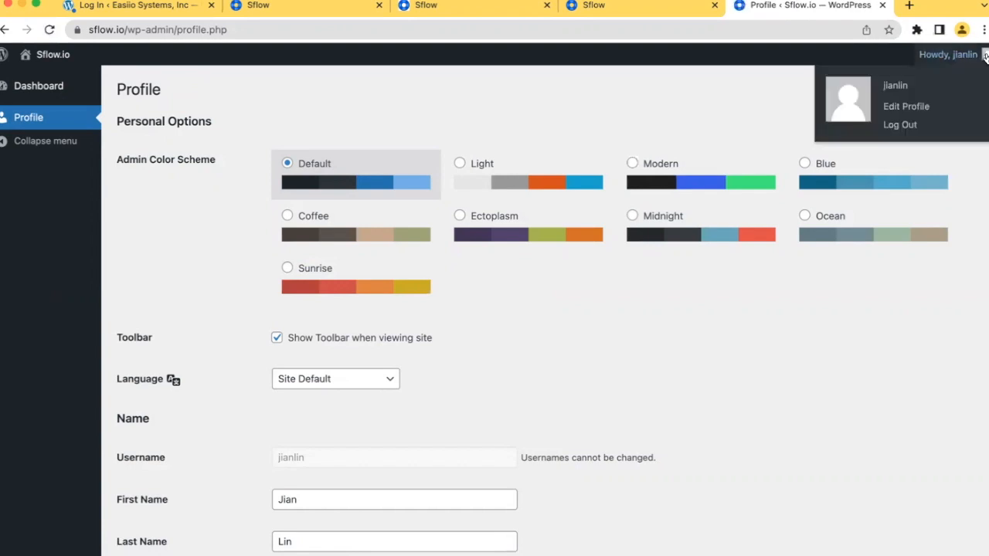
pyautogui.click(918, 106)
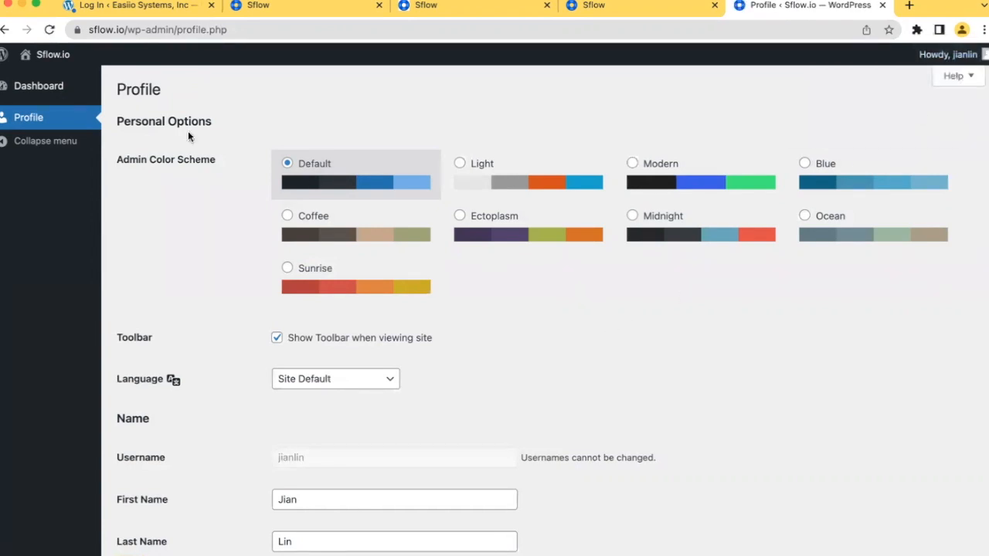
# - Add an application password named sflown8n to the WordPress profile and select the generated password
pyautogui.scroll(-10, 391, 406)
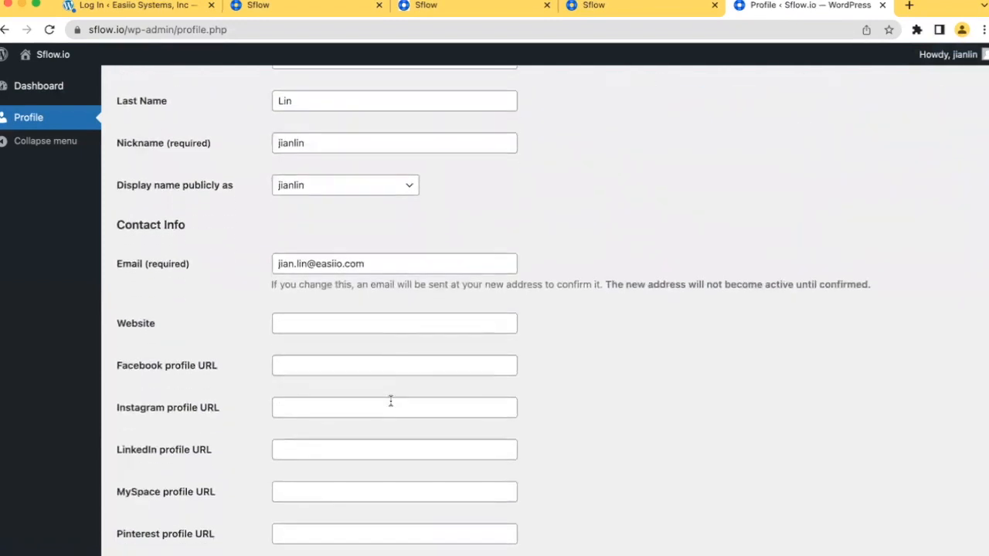
pyautogui.scroll(-15, 390, 404)
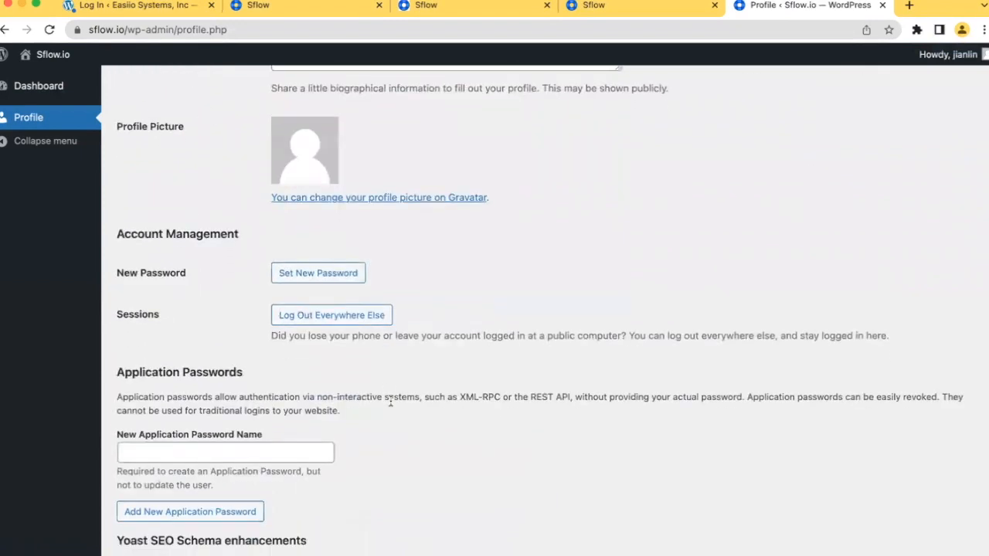
pyautogui.scroll(-2, 390, 400)
pyautogui.scroll(2, 390, 401)
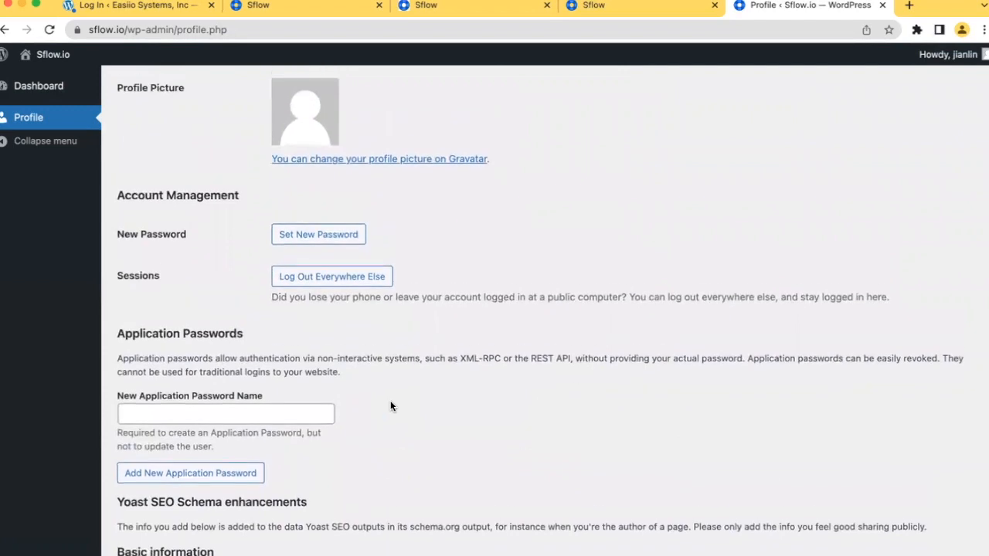
pyautogui.scroll(-10, 390, 405)
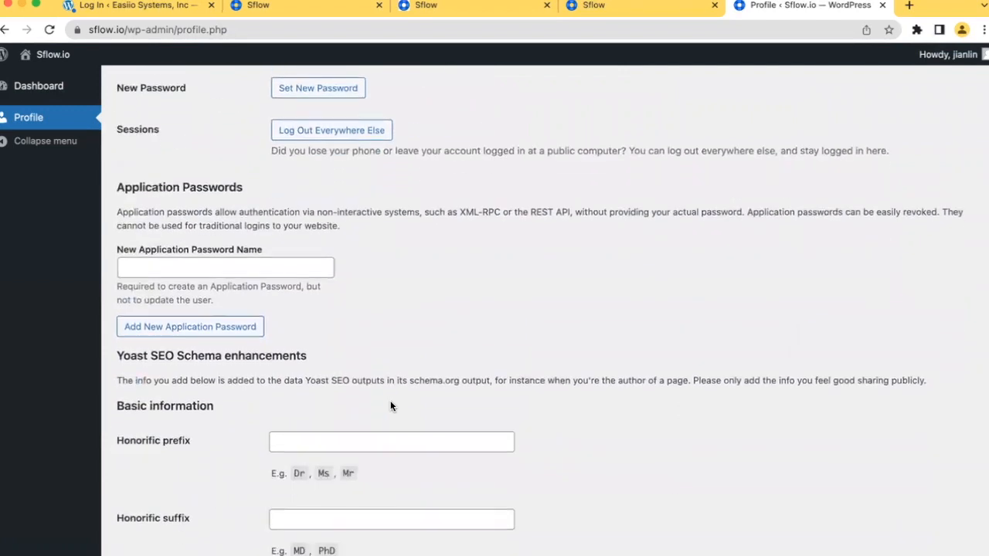
pyautogui.scroll(-12, 390, 406)
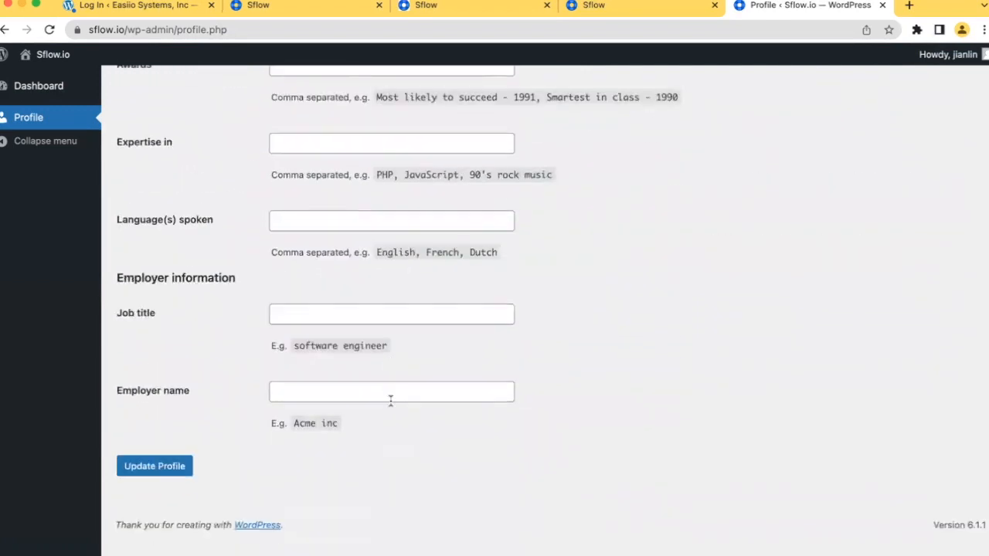
pyautogui.scroll(3, 390, 405)
pyautogui.scroll(8, 390, 406)
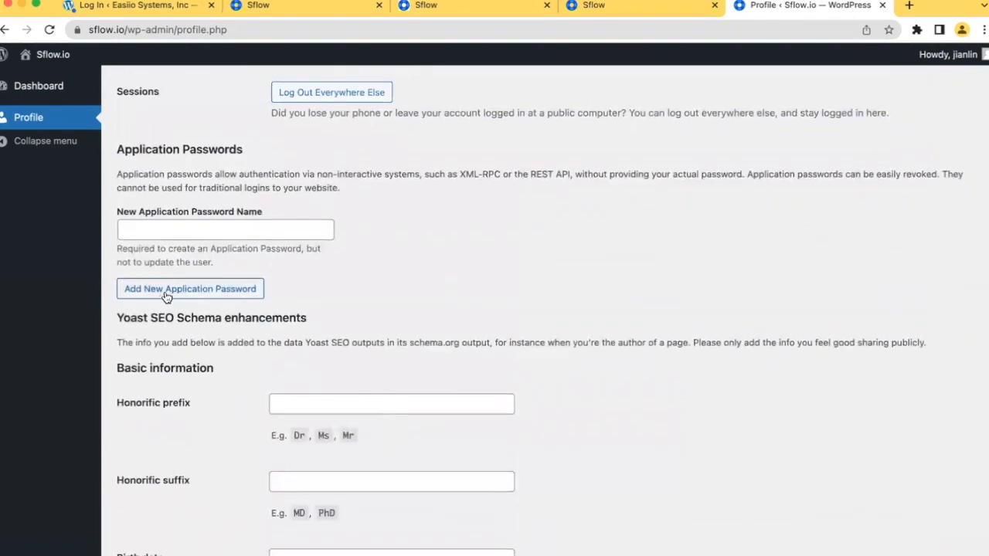
pyautogui.click(178, 230)
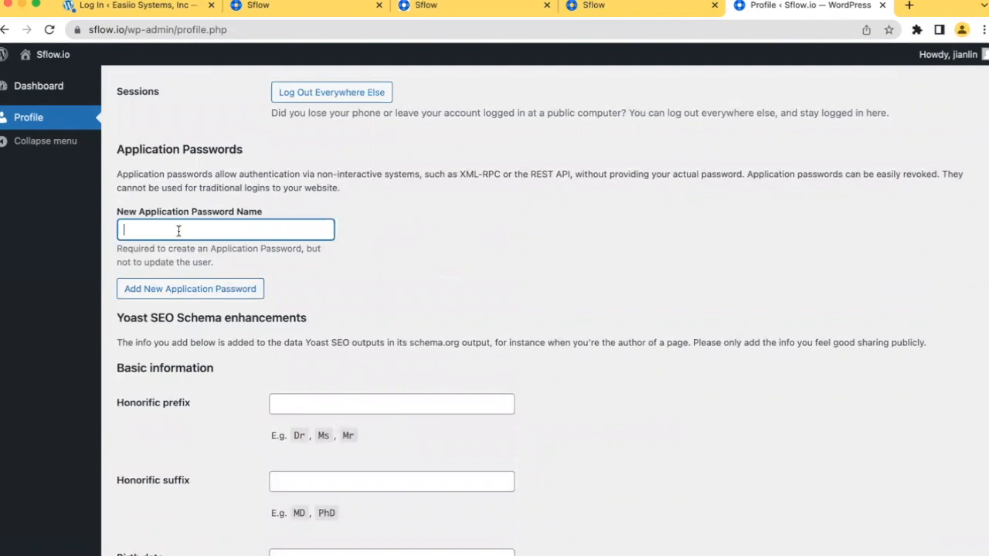
pyautogui.write('Sflown8n')
pyautogui.click(192, 290)
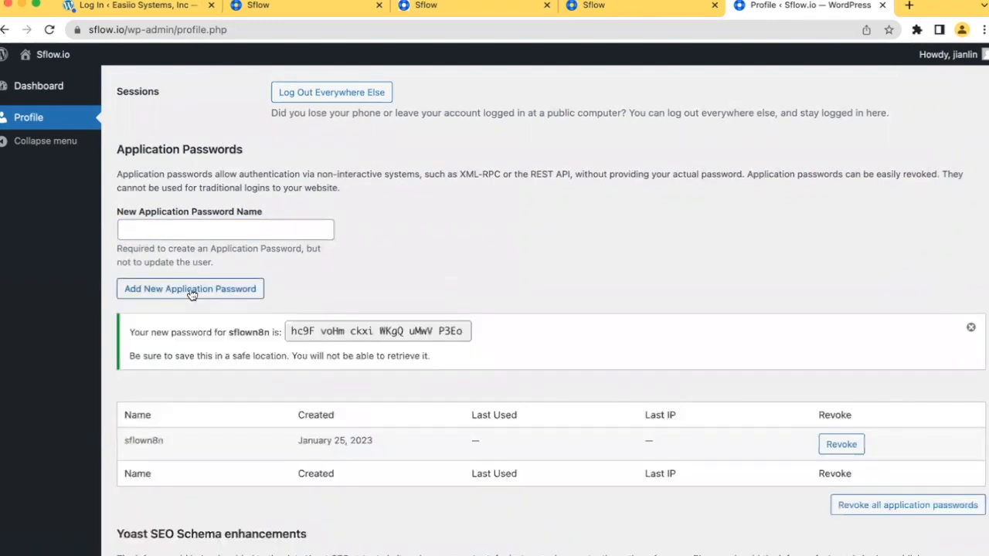
pyautogui.moveTo(464, 331); pyautogui.dragTo(291, 328)
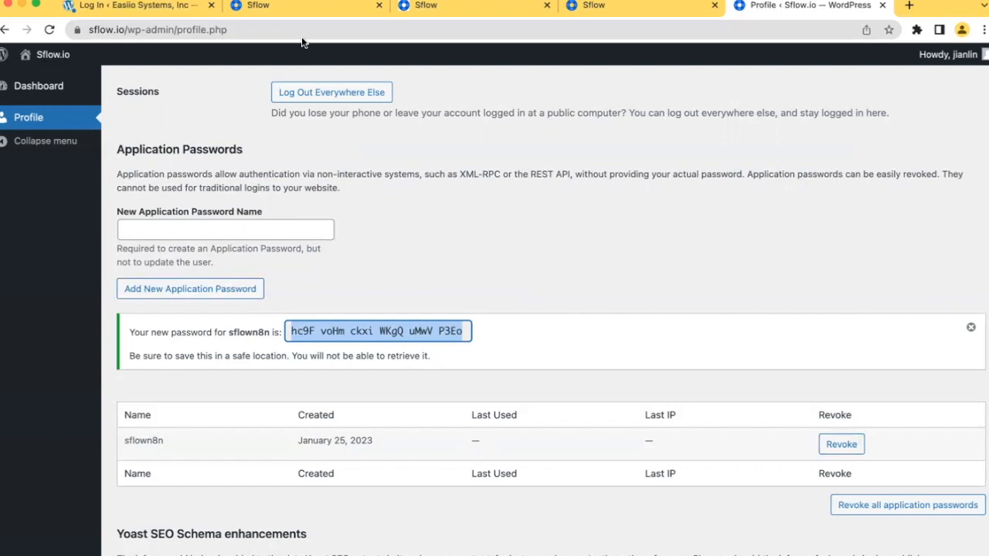
# - Switch to the Sflow tab and open the Wordpress node in the PostToWP workflow
pyautogui.click(285, 8)
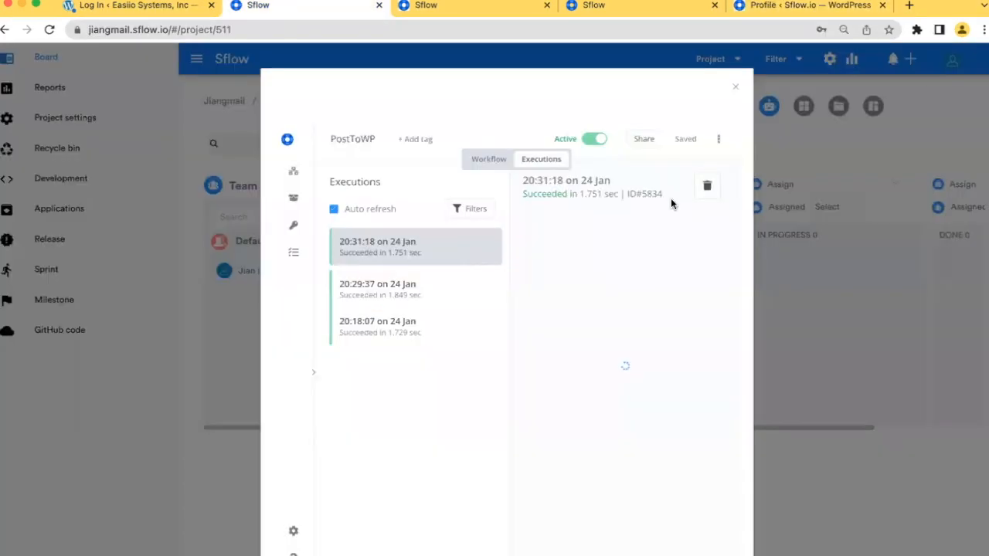
pyautogui.click(489, 160)
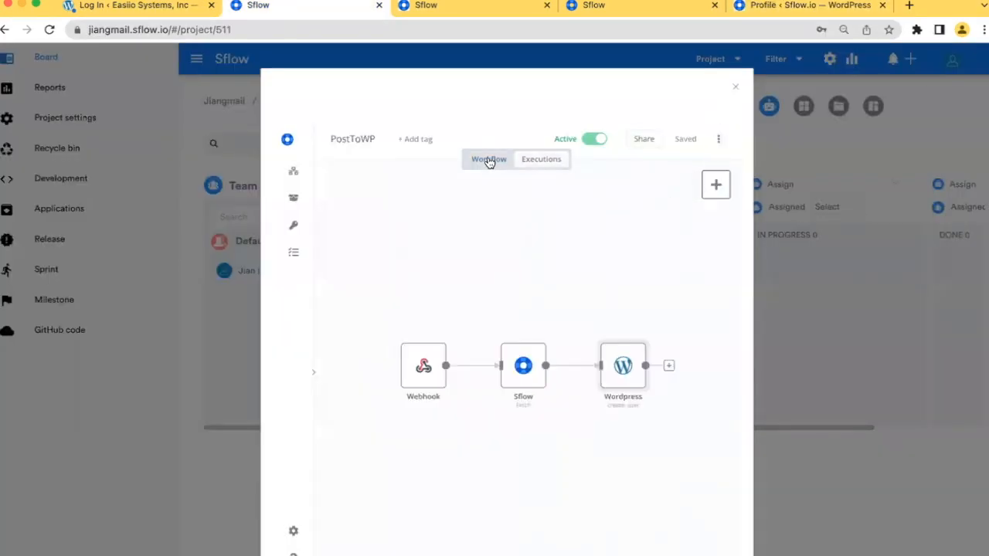
pyautogui.doubleClick(628, 368)
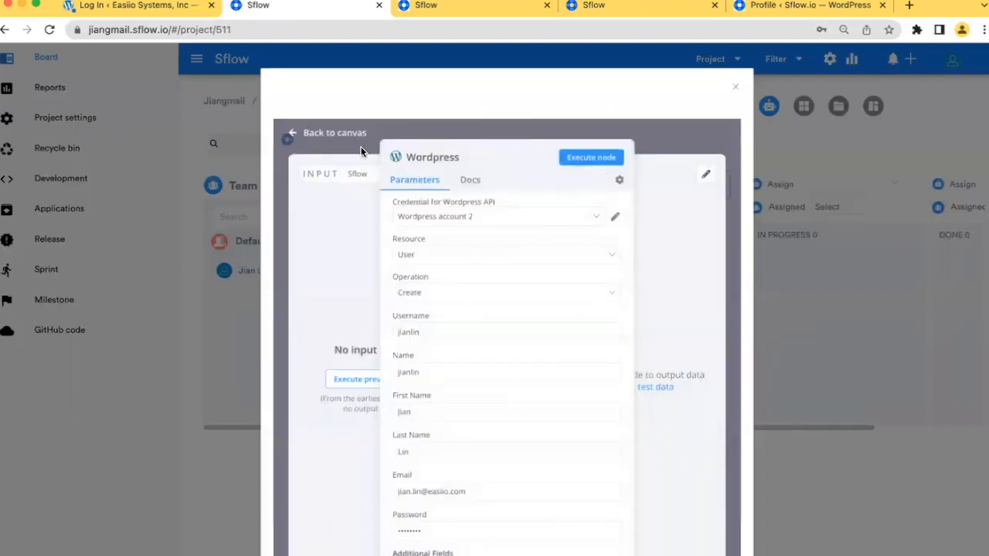
pyautogui.click(299, 136)
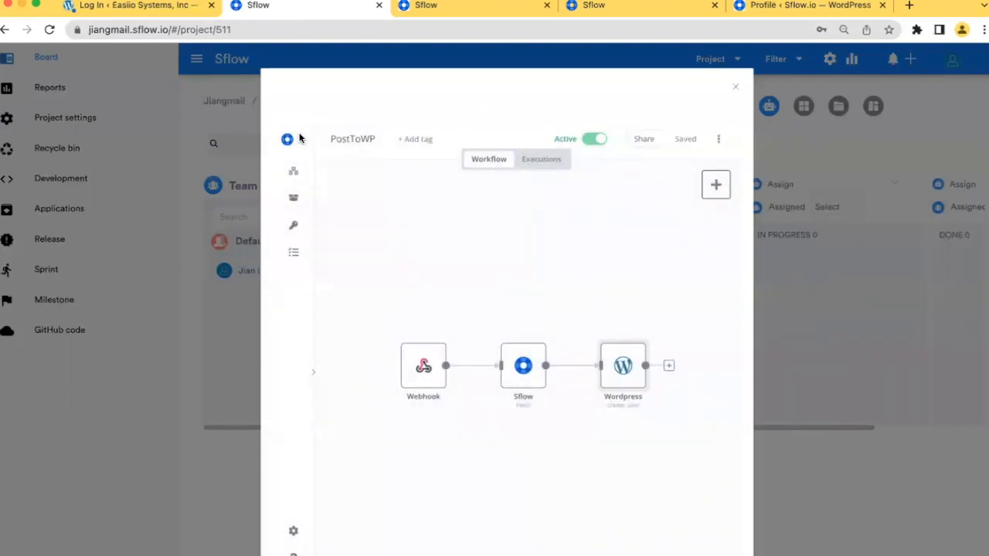
pyautogui.doubleClick(626, 376)
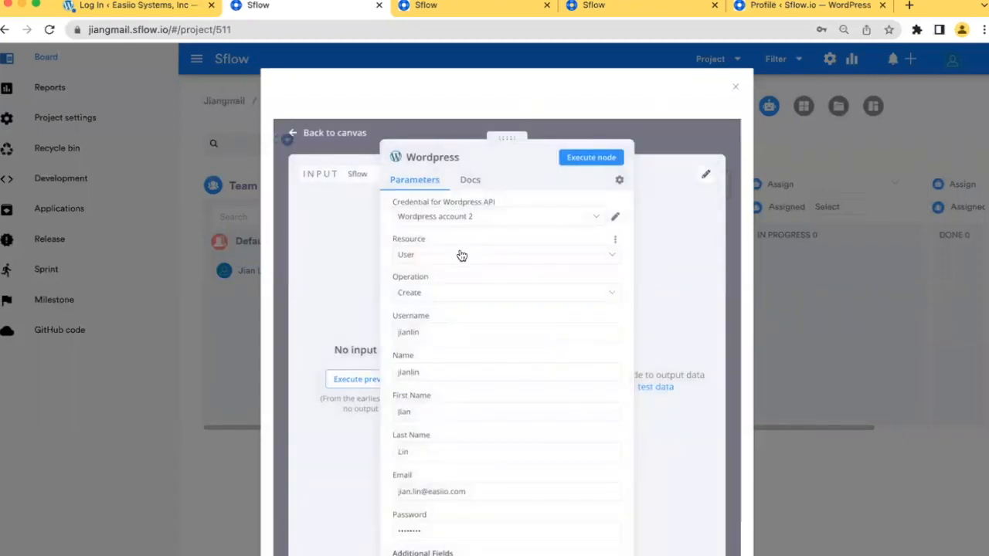
# - Examine the connection details of the Wordpress account 2 credential, close it and return to the canvas
pyautogui.click(617, 220)
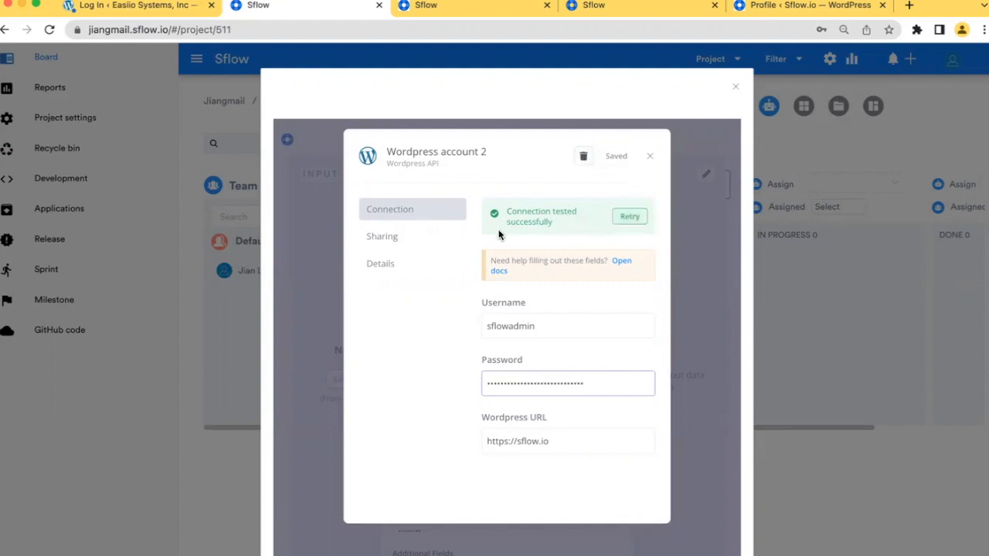
pyautogui.click(648, 159)
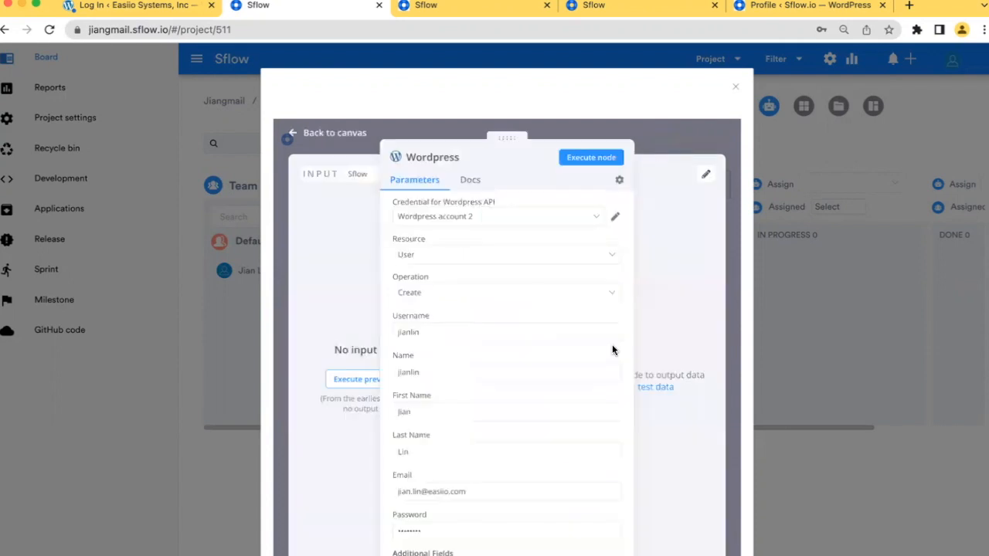
pyautogui.click(300, 133)
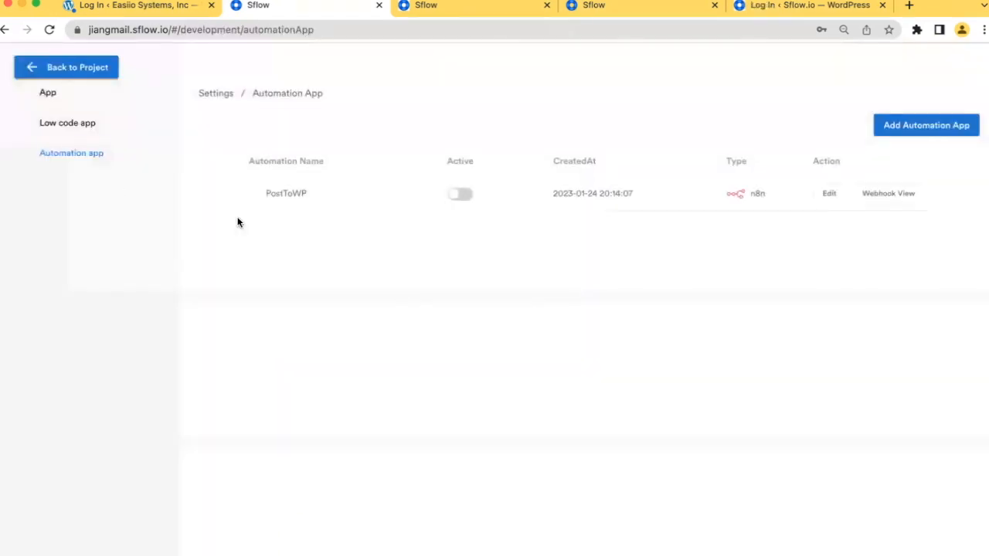
# - Activate the PostToWP automation app and open its webhook list
pyautogui.click(463, 198)
pyautogui.click(540, 238)
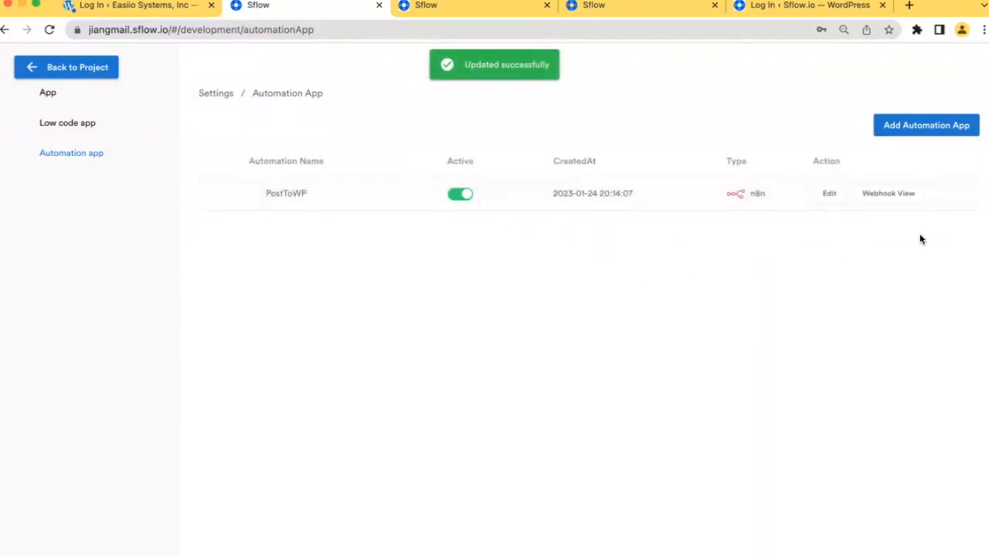
pyautogui.click(890, 200)
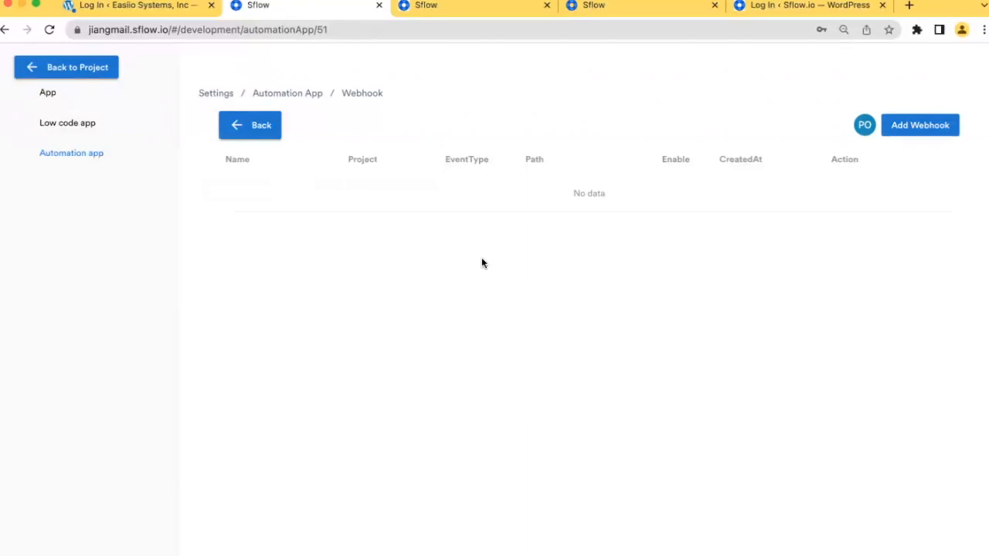
# - Start a new webhook for the test project, selecting Webhook as the webhook and Manual as the event type
pyautogui.click(920, 127)
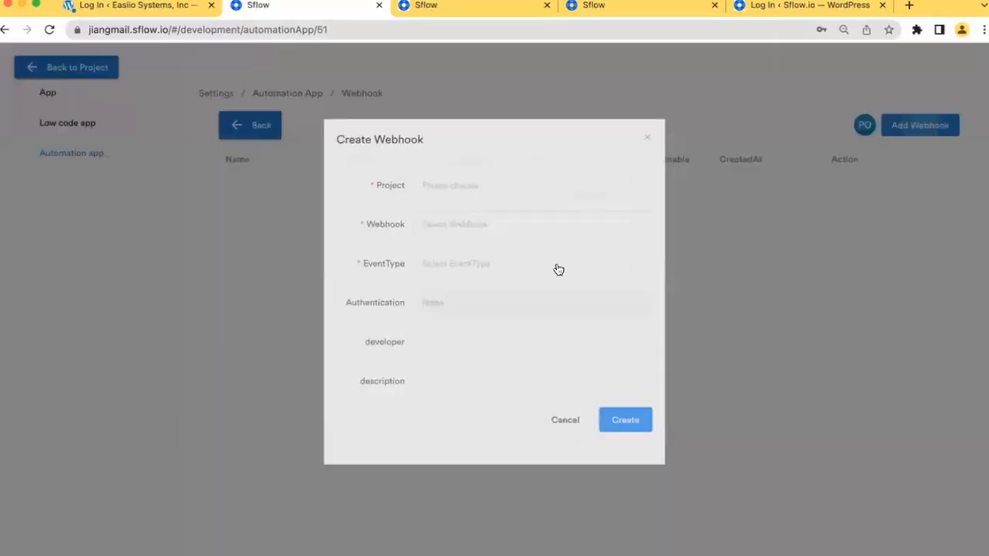
pyautogui.click(494, 188)
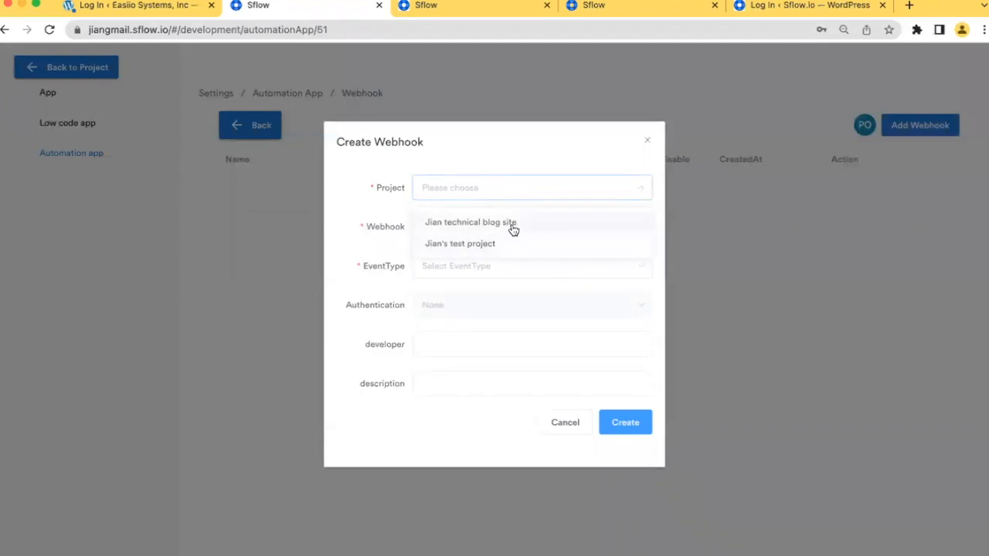
pyautogui.click(498, 245)
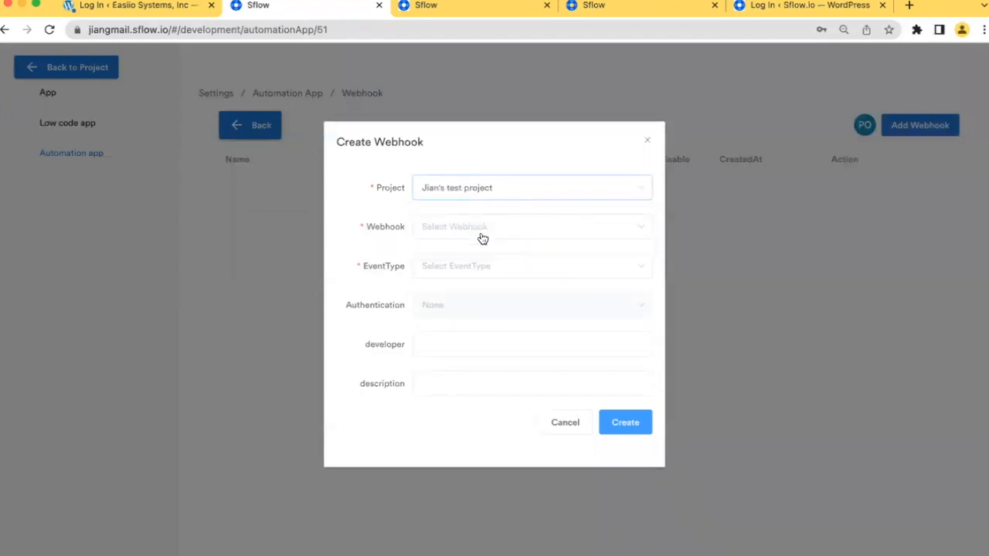
pyautogui.click(482, 231)
pyautogui.click(467, 262)
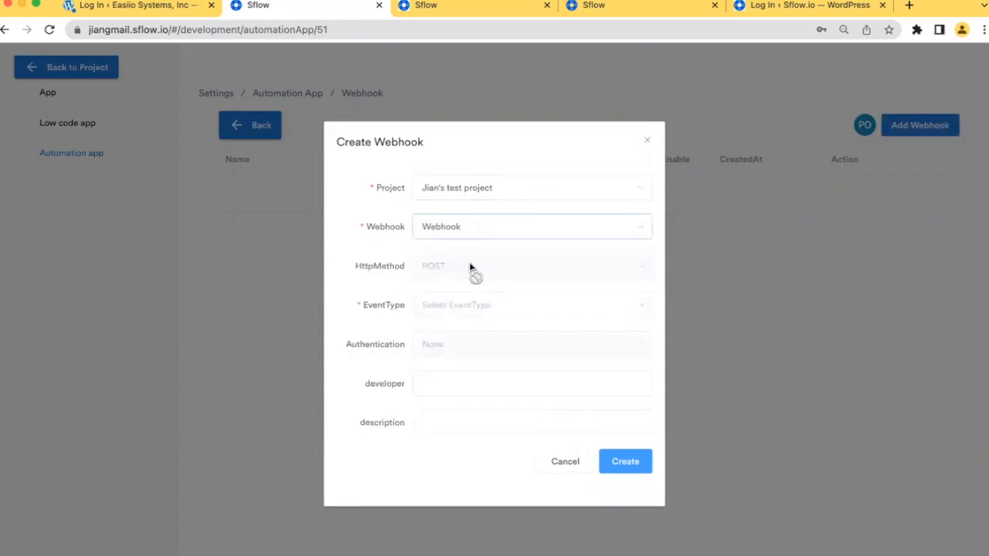
pyautogui.click(492, 309)
pyautogui.click(442, 407)
# - Fill in the webhook's developer name and enter "Sending post to Wordpress via automation" as its description
pyautogui.click(467, 386)
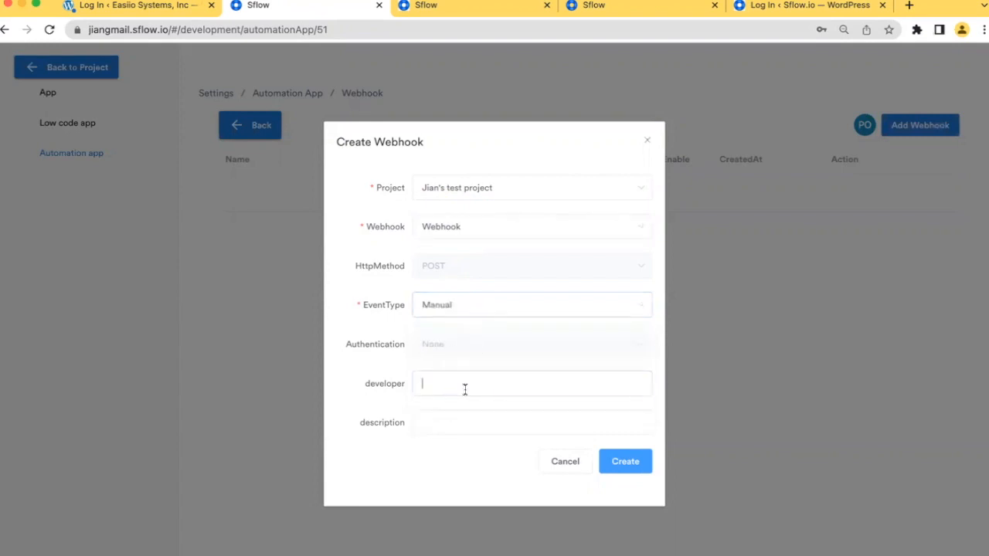
pyautogui.write('JianGmail')
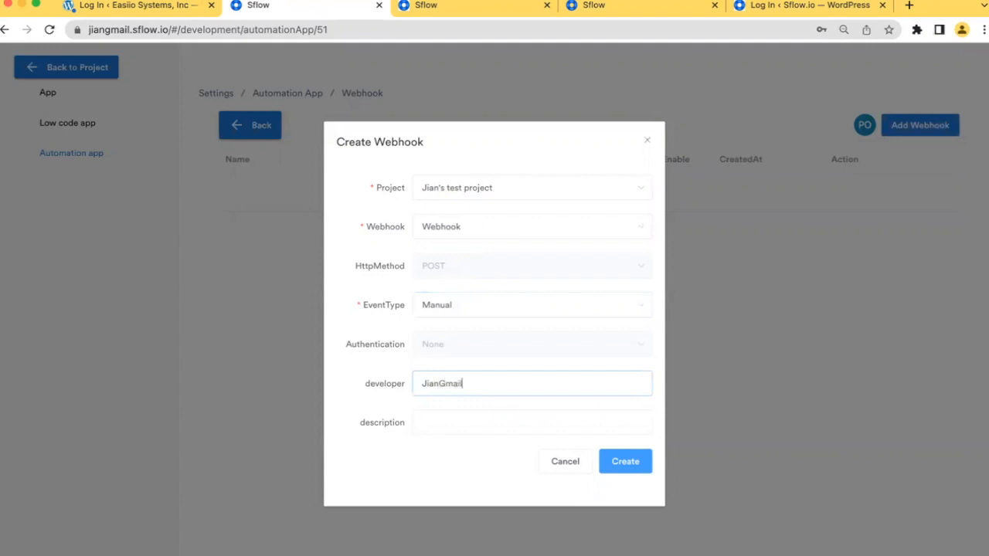
pyautogui.click(455, 421)
pyautogui.write('Sending post to')
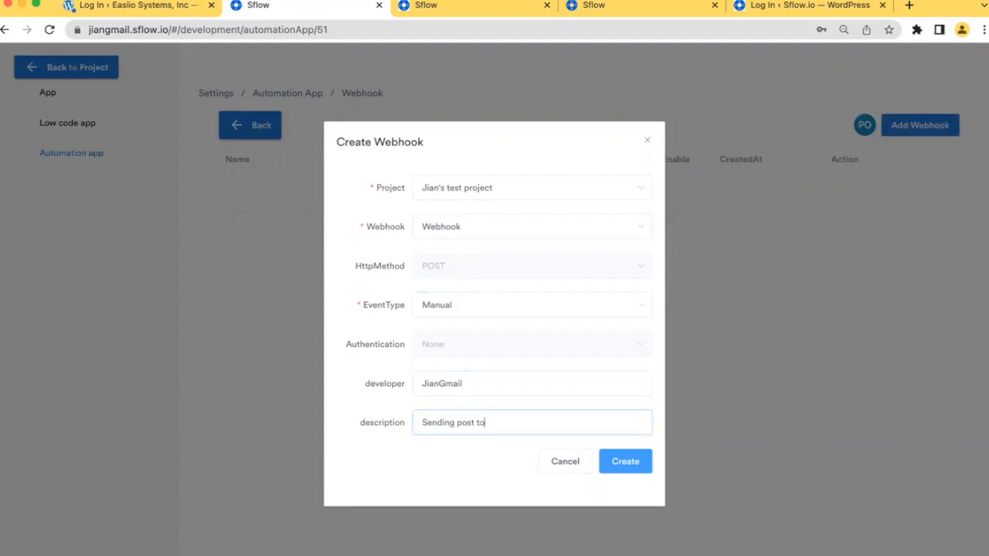
pyautogui.write(' Wordpress via automation')
# - Create the webhook and enable it in the webhook list
pyautogui.click(633, 455)
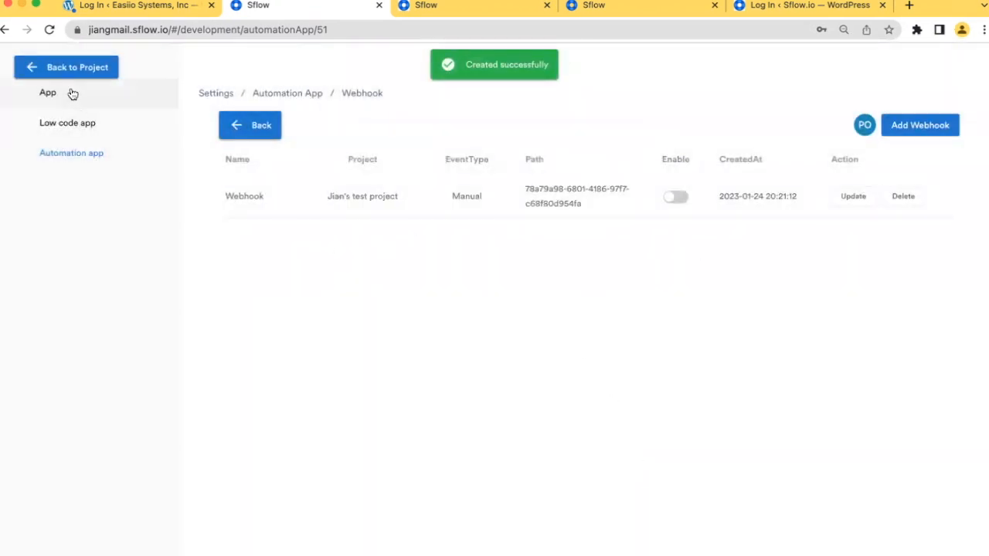
pyautogui.click(677, 197)
pyautogui.click(753, 241)
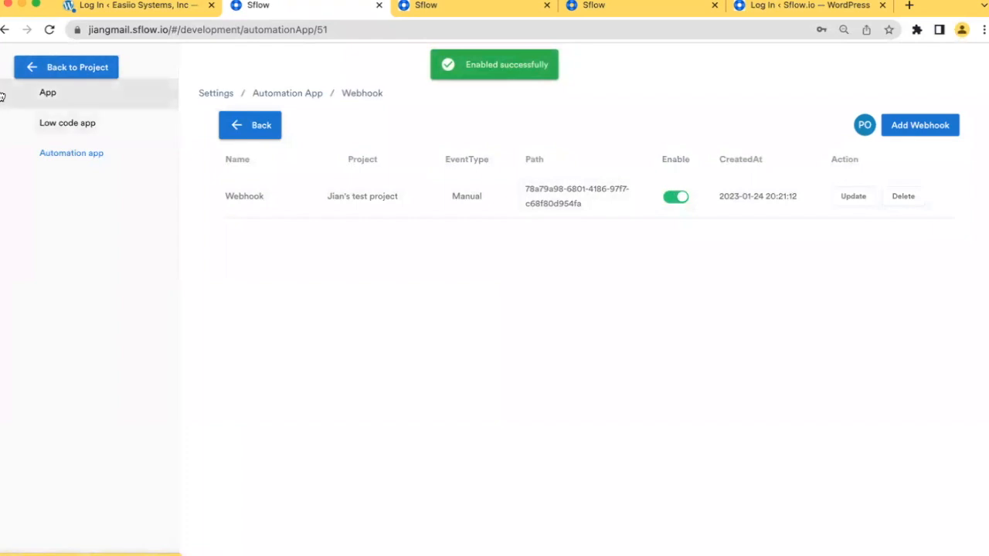
# - Return to the project board and execute the PostToWP automation app on ticket JTP-1, confirming the execution
pyautogui.click(30, 70)
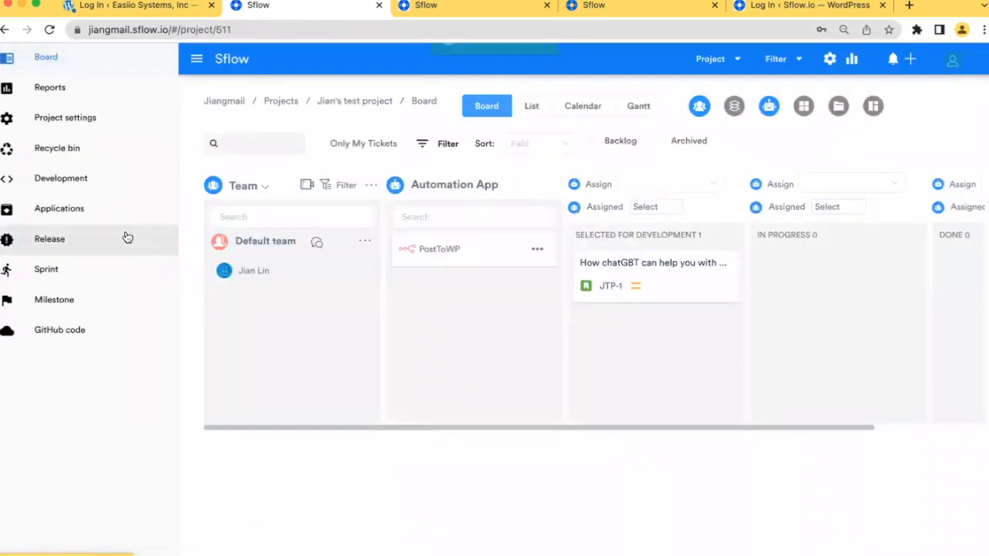
pyautogui.moveTo(463, 249)
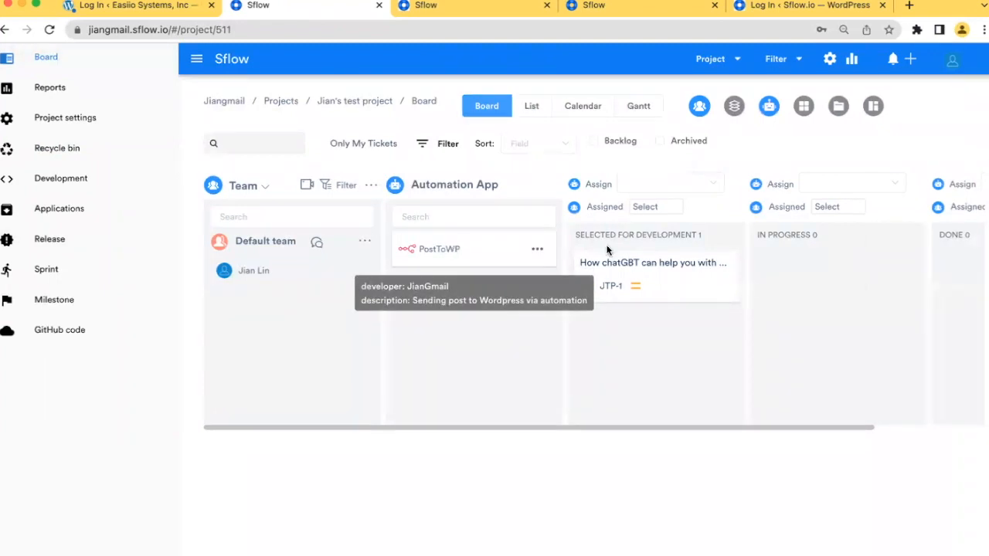
pyautogui.click(536, 251)
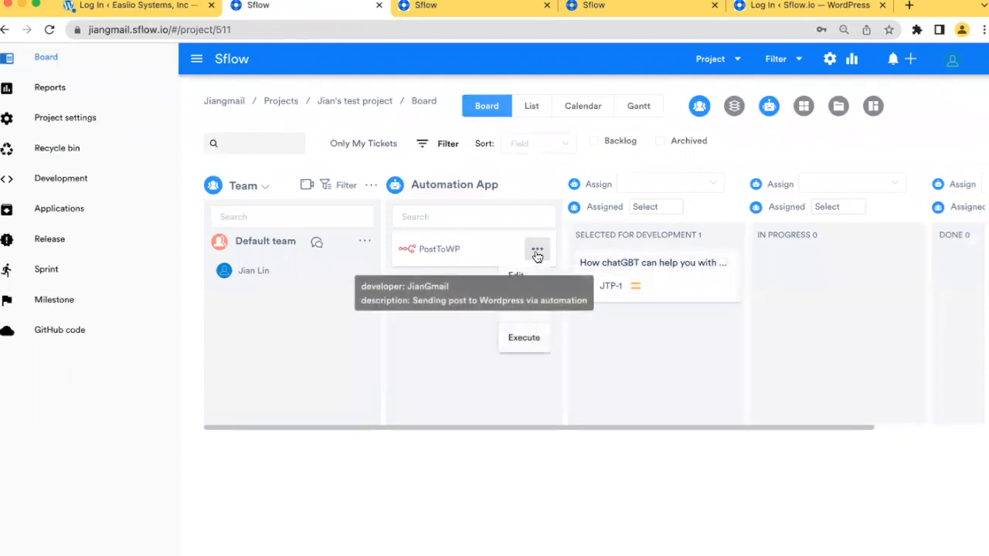
pyautogui.click(522, 348)
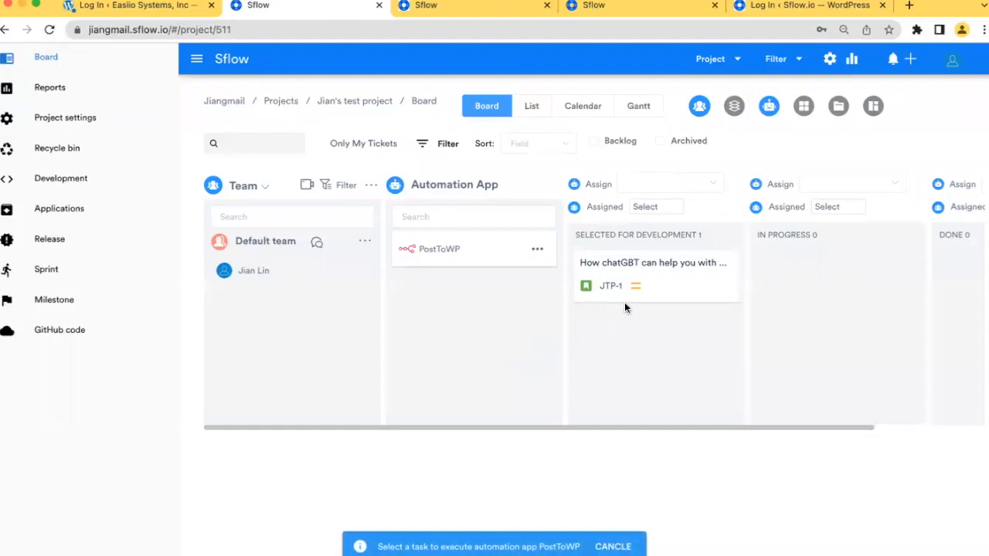
pyautogui.click(665, 278)
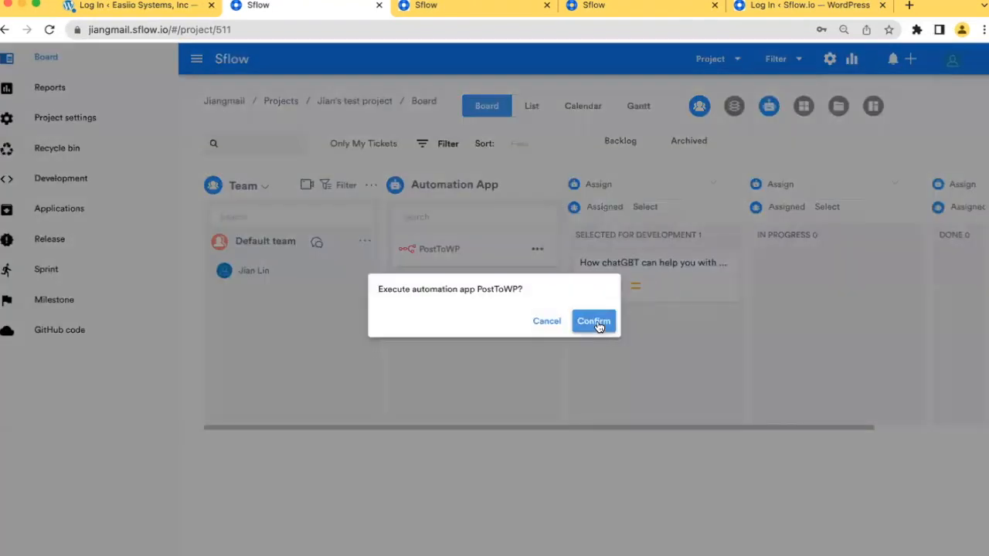
pyautogui.click(594, 321)
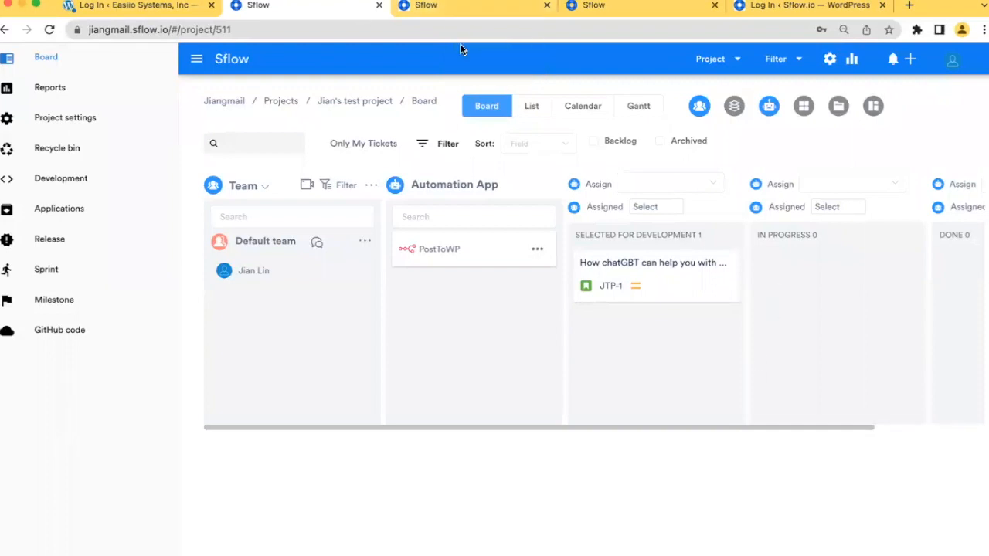
pyautogui.click(496, 13)
pyautogui.click(647, 13)
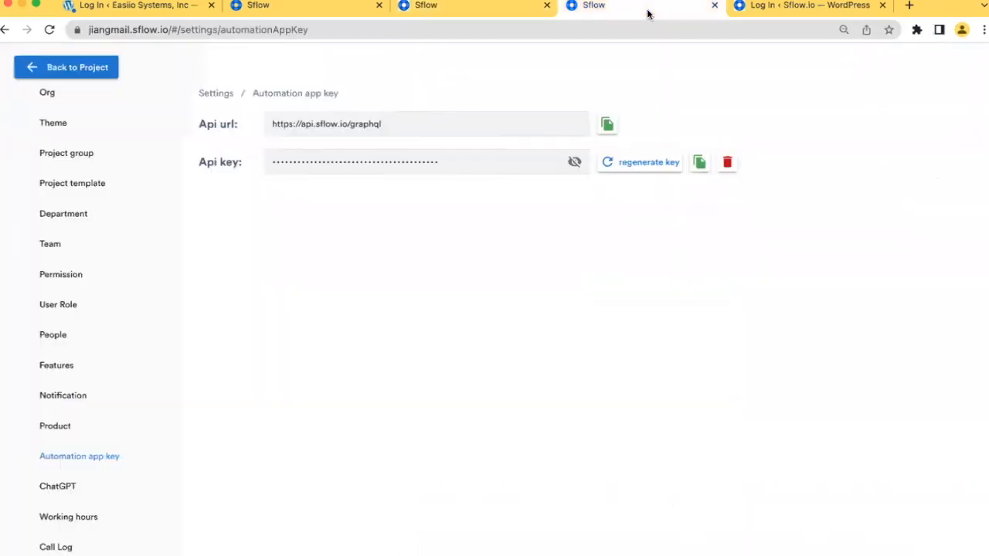
pyautogui.click(793, 12)
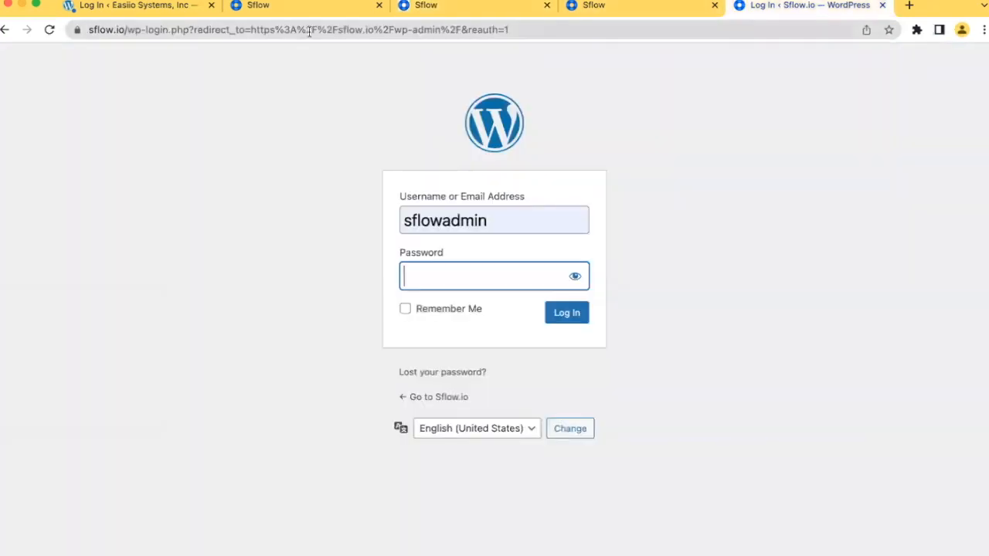
pyautogui.click(259, 6)
# - Open the PostToWP automation app for editing from the board and check its execution history
pyautogui.click(537, 249)
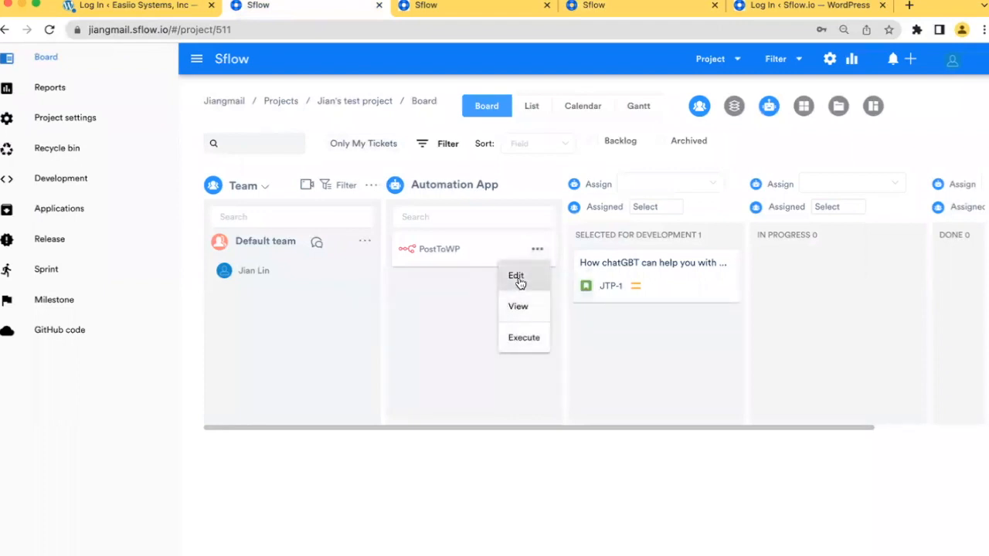
pyautogui.click(516, 278)
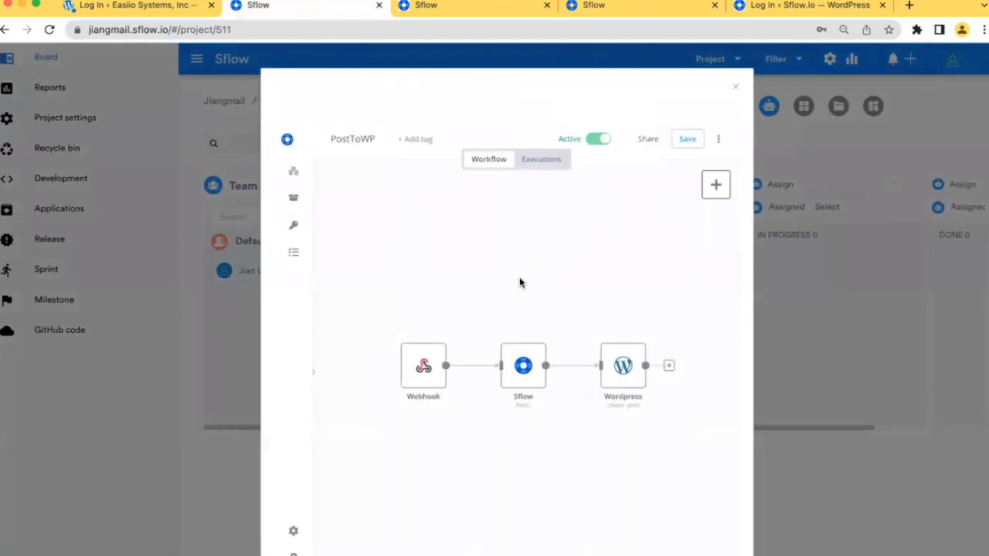
pyautogui.click(555, 160)
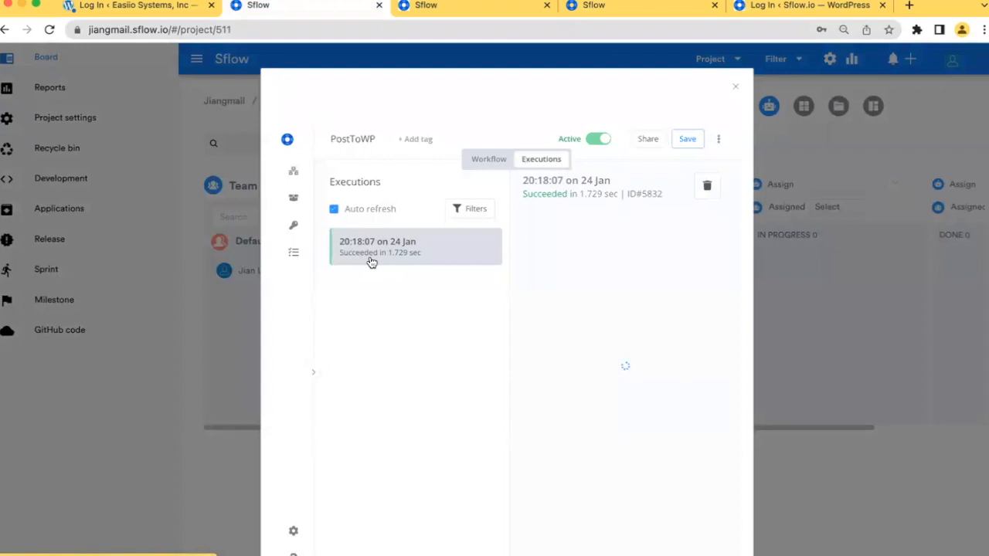
pyautogui.click(372, 257)
pyautogui.click(489, 160)
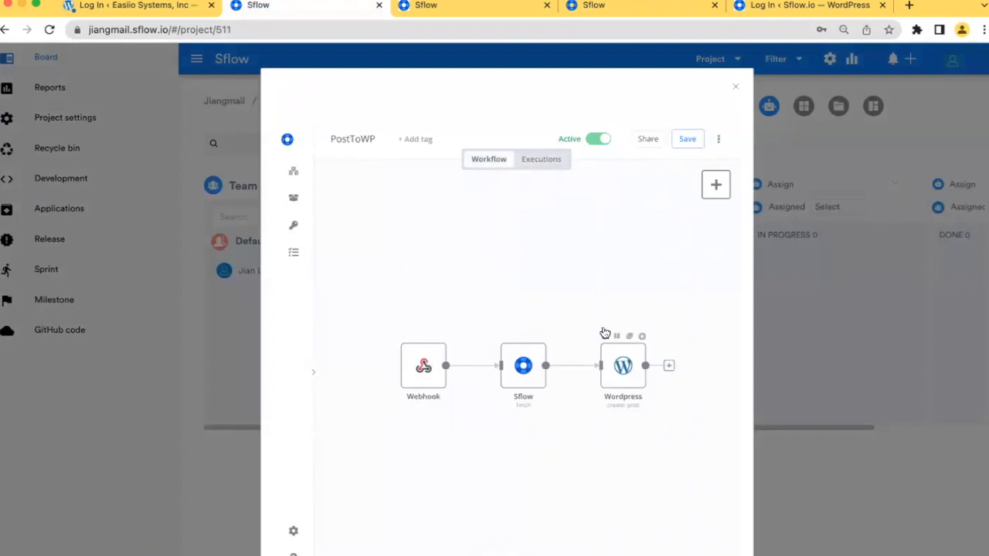
pyautogui.click(539, 159)
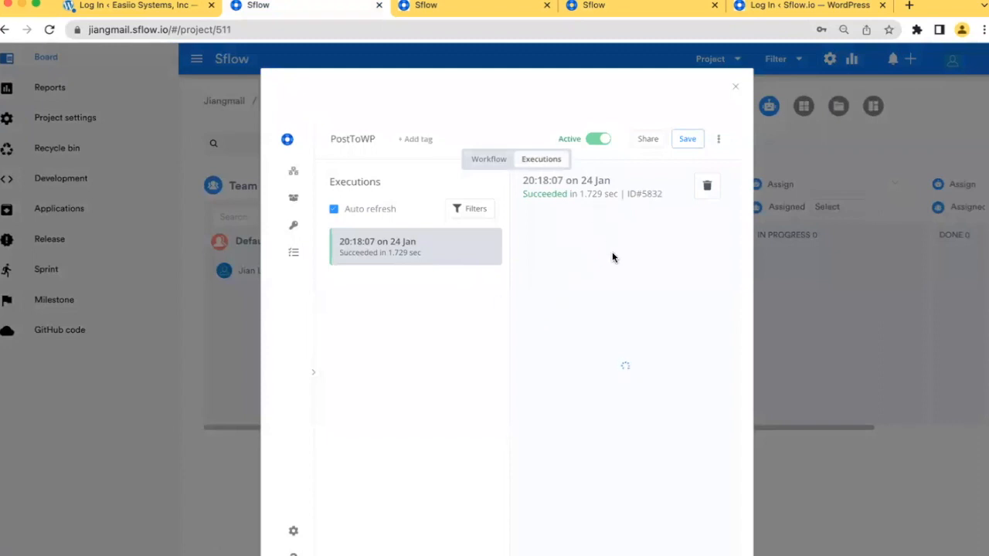
pyautogui.click(842, 131)
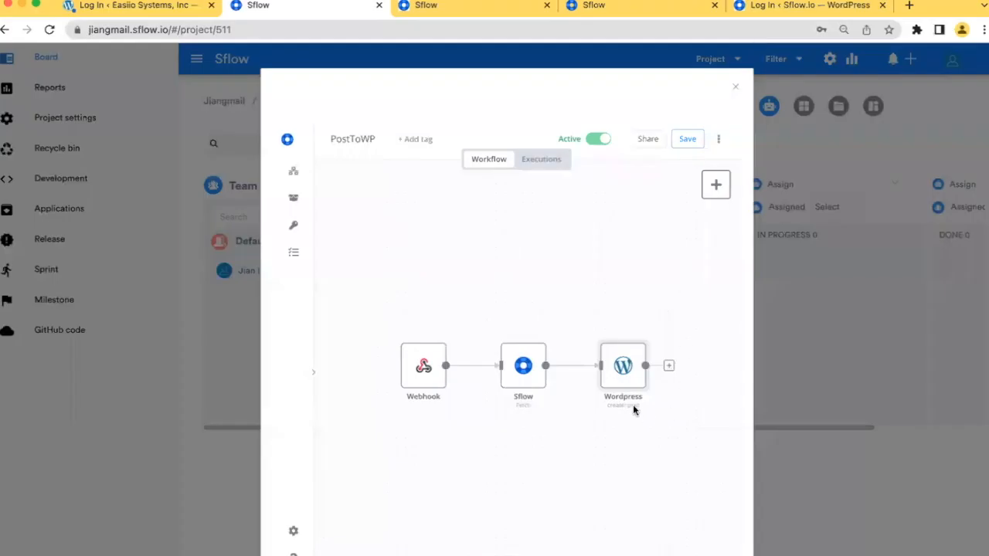
# - In the Wordpress node, set the post title to the expression {{$node["Sflow"].json["title"]}}
pyautogui.doubleClick(622, 380)
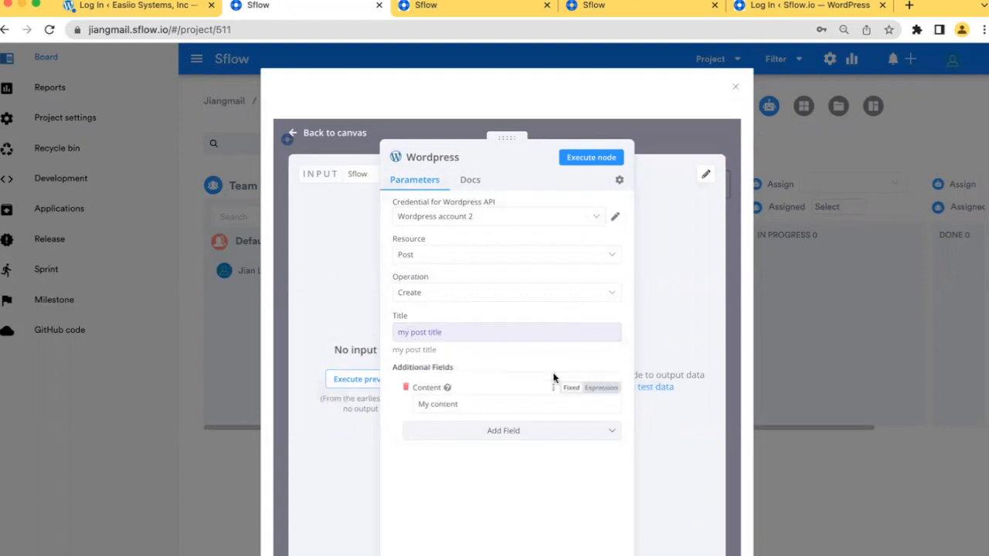
pyautogui.click(601, 316)
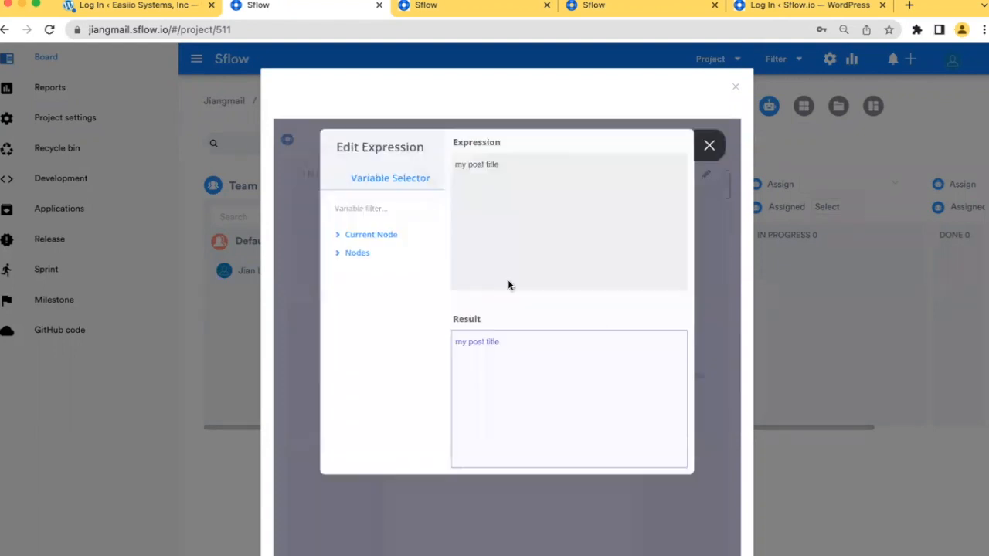
pyautogui.moveTo(507, 163); pyautogui.dragTo(440, 163)
pyautogui.press('BackSpace')
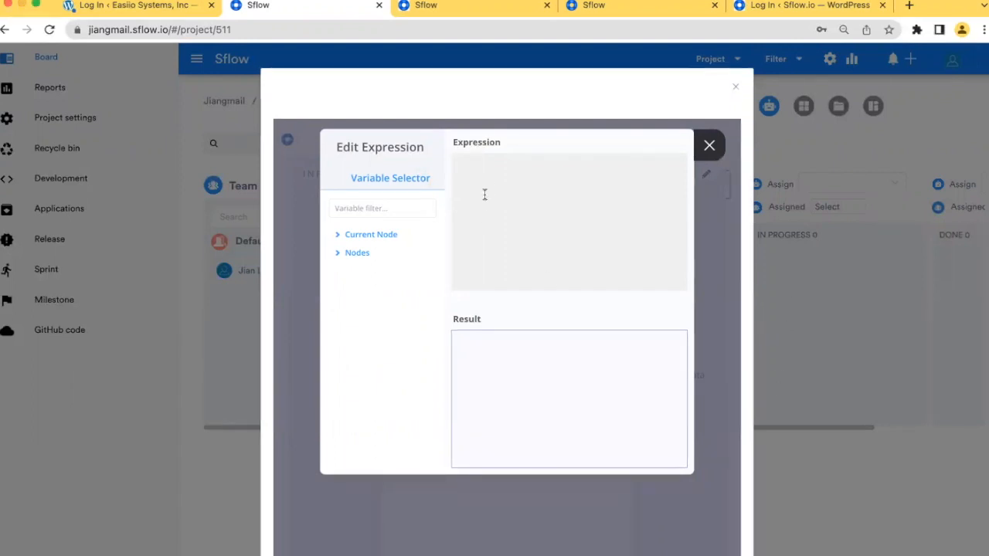
pyautogui.write('{{$node["Sflow"].json["title"]}}')
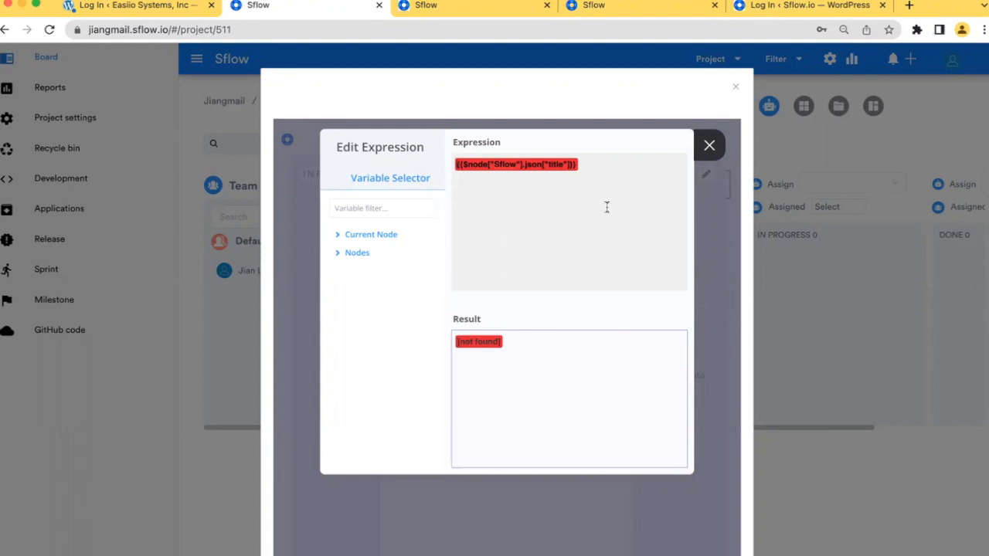
pyautogui.click(709, 147)
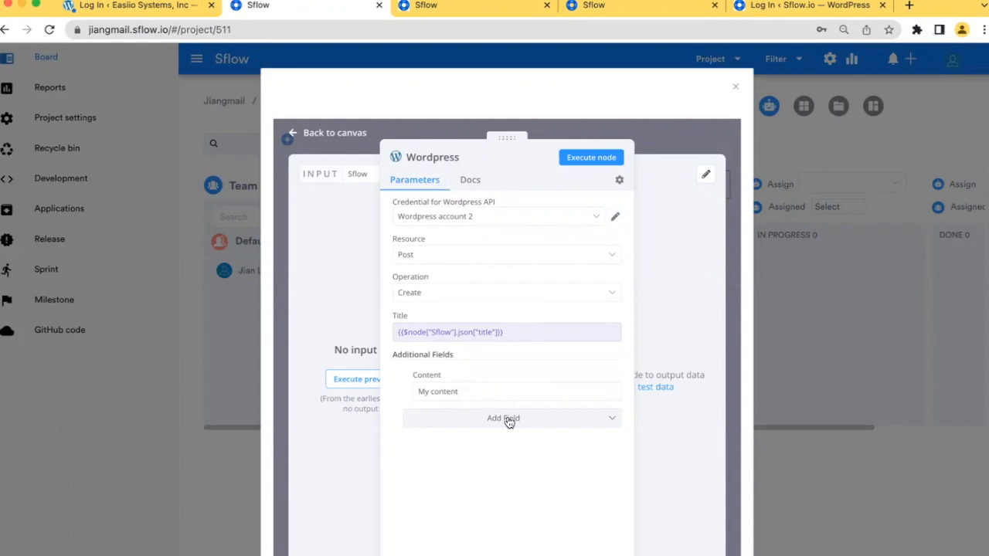
# - Set the Wordpress node's Content field to the expression {{$node["Sflow"].json["description"]}} and save the workflow
pyautogui.click(610, 376)
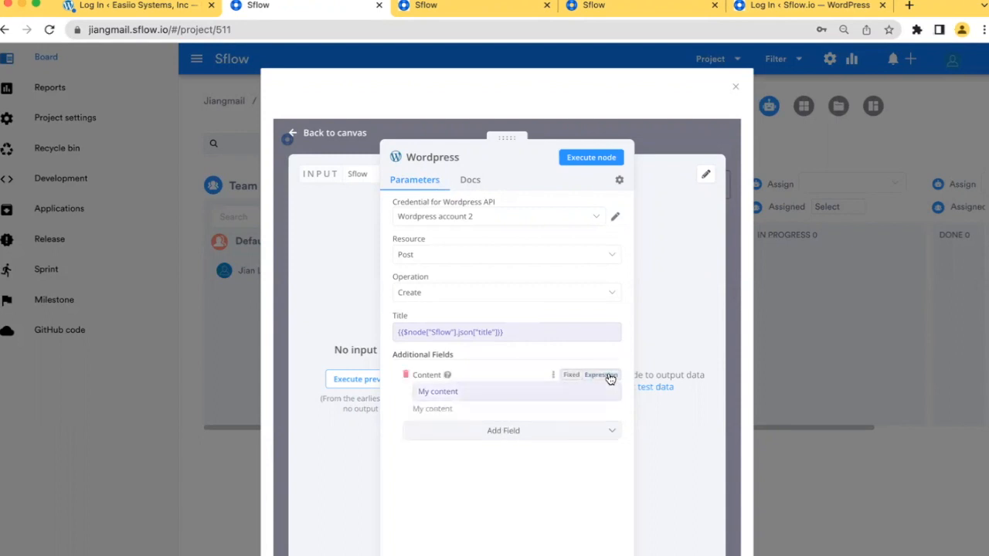
pyautogui.click(564, 395)
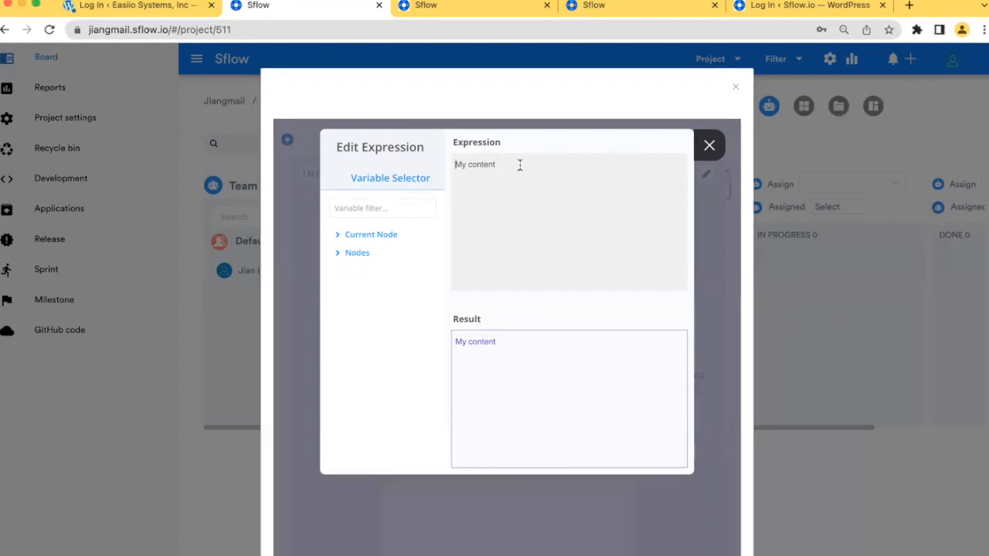
pyautogui.moveTo(520, 165); pyautogui.dragTo(454, 163)
pyautogui.write('{{$node["Sflow"].json["description"]}}')
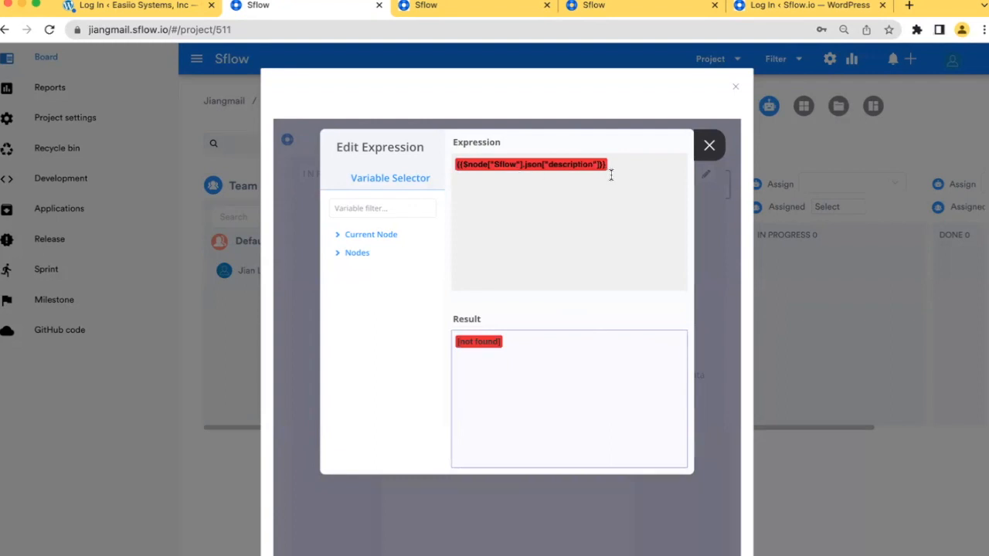
pyautogui.click(707, 145)
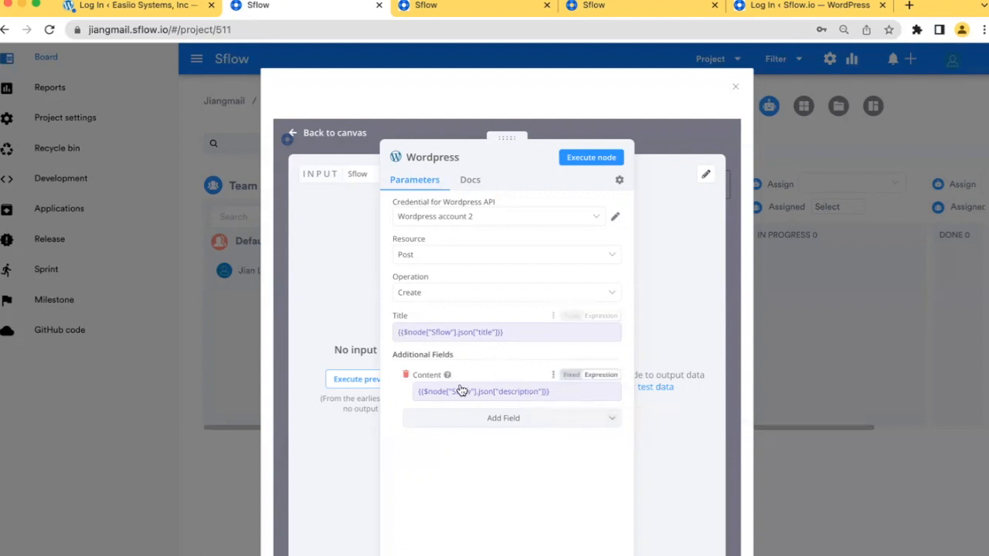
pyautogui.click(299, 139)
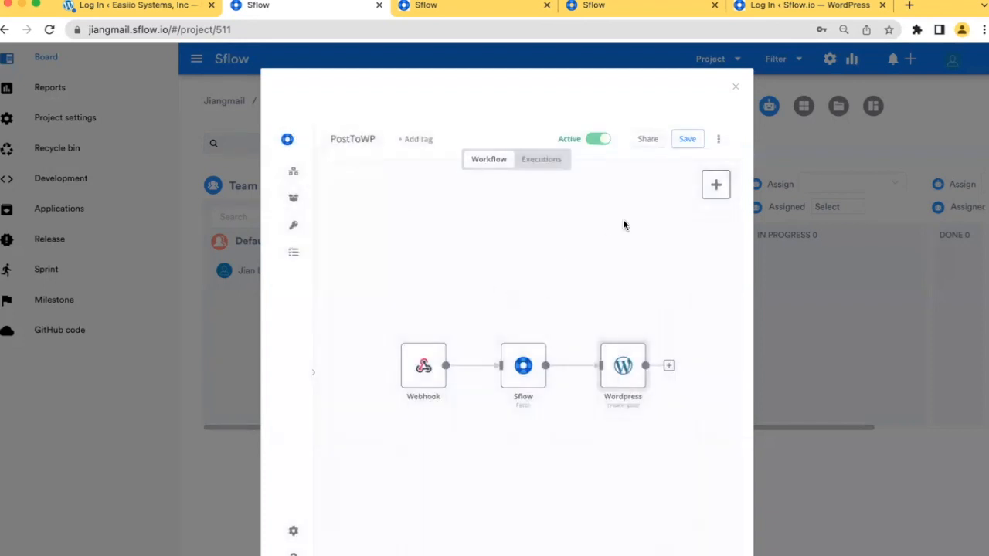
pyautogui.click(687, 139)
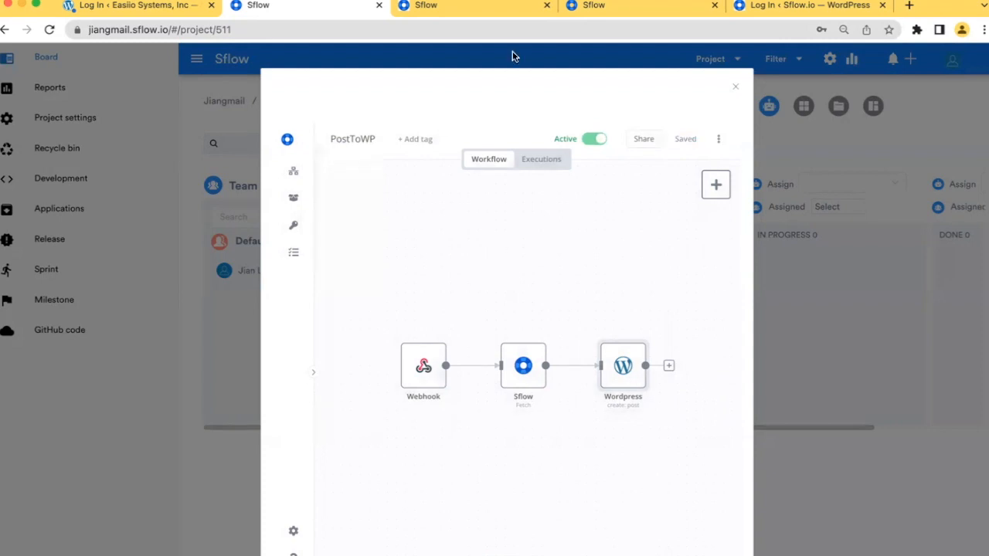
# - Switch to the Sflow browser tab with the automation app key settings, return to its project board, and show the automation apps there
pyautogui.click(462, 8)
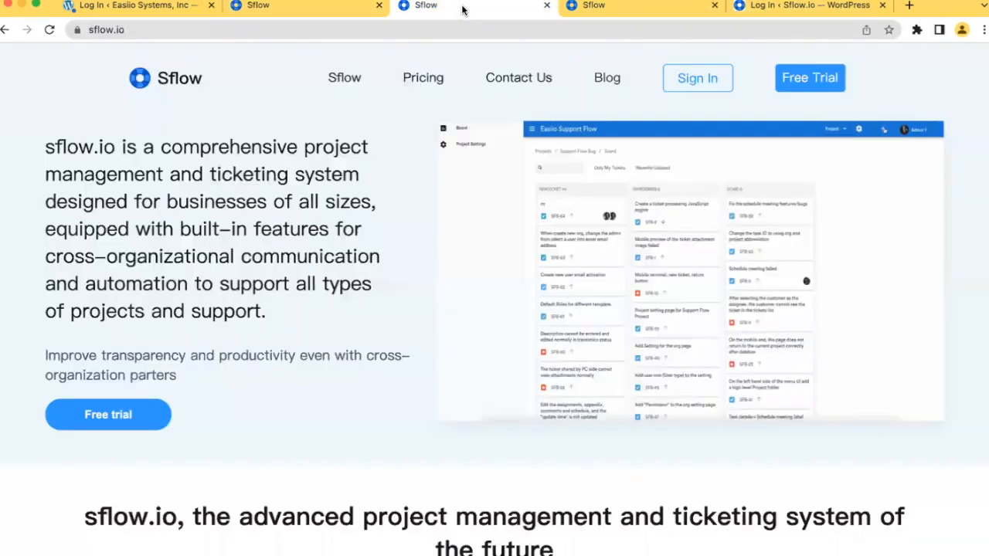
pyautogui.click(608, 7)
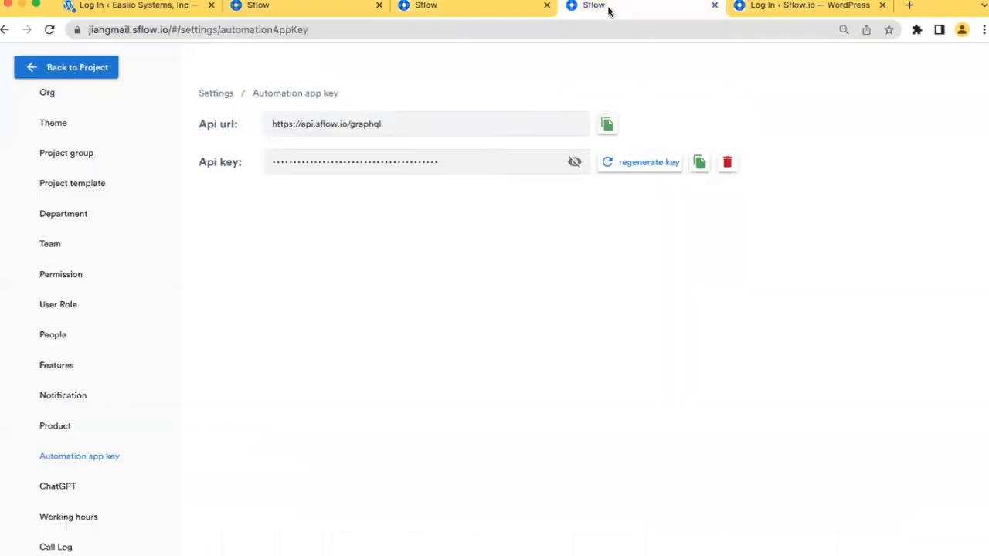
pyautogui.click(258, 7)
pyautogui.click(622, 9)
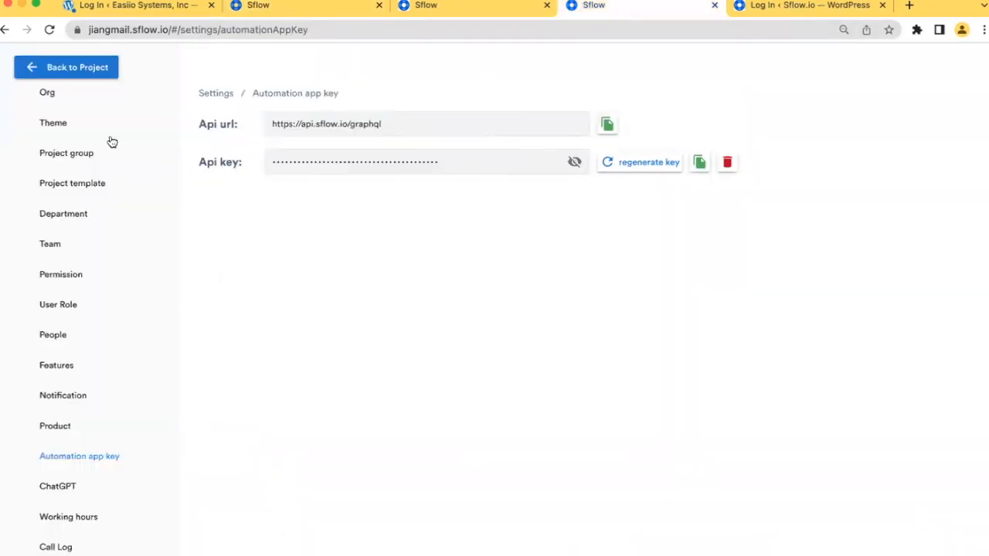
pyautogui.click(54, 71)
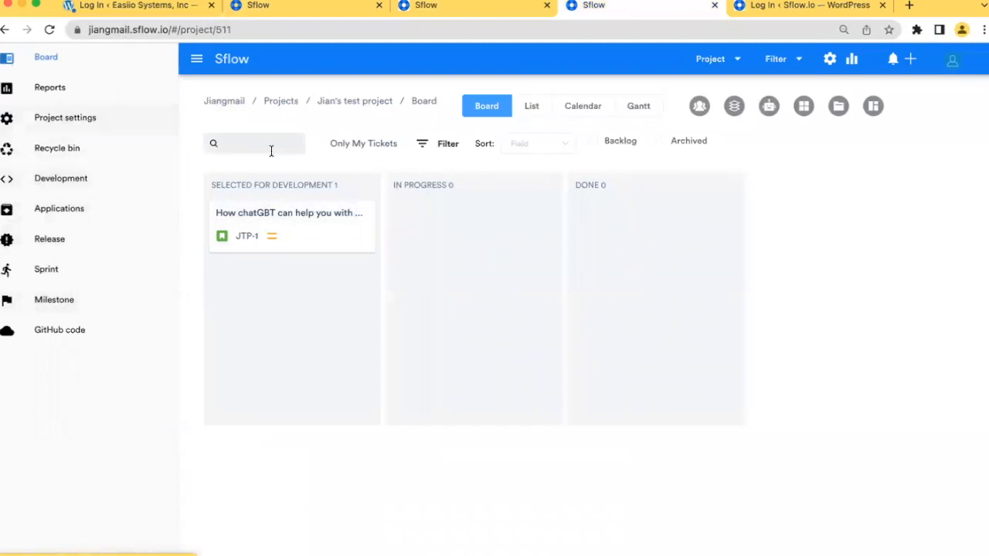
pyautogui.click(769, 108)
# - Execute the updated PostToWP automation app on the "How chatGBT can help you with ..." ticket and confirm it
pyautogui.click(355, 249)
pyautogui.click(342, 338)
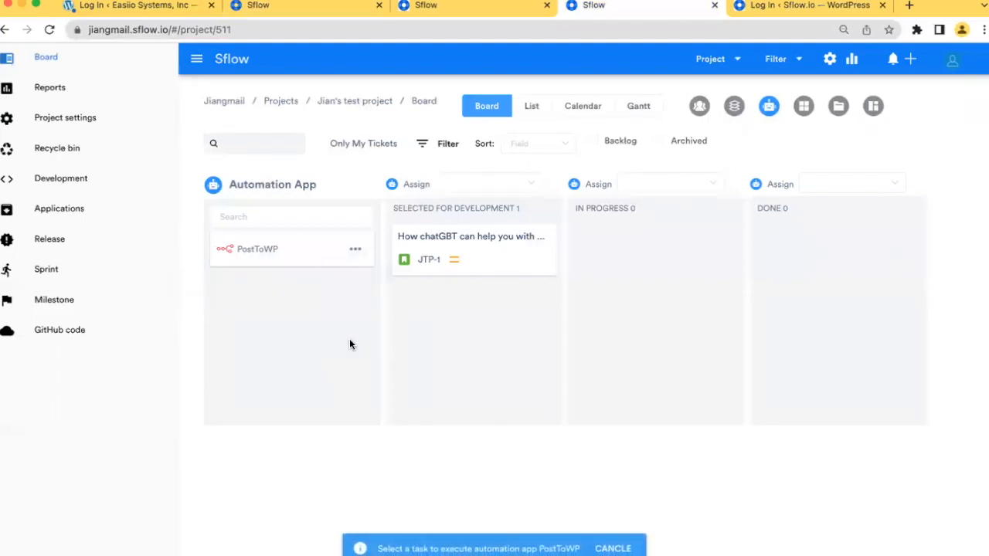
pyautogui.click(474, 246)
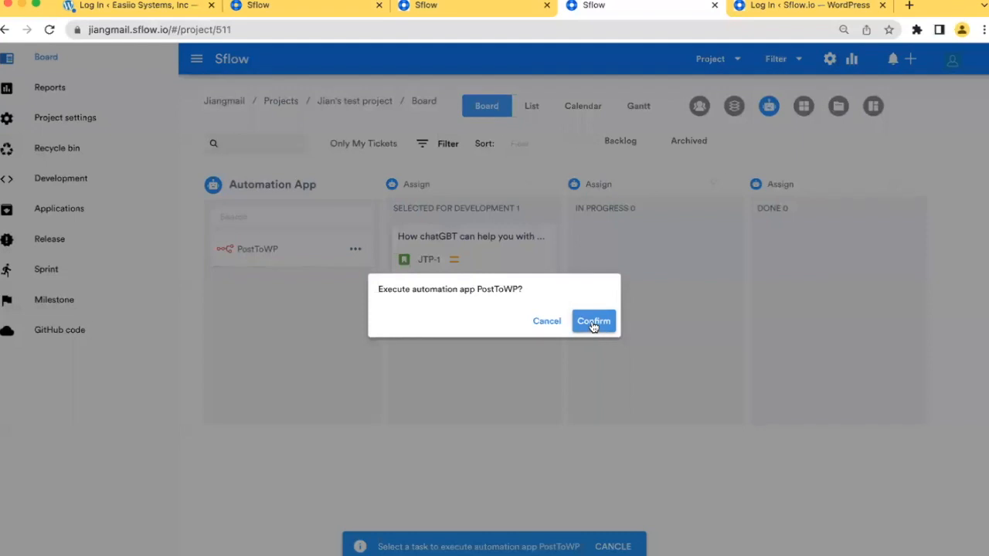
pyautogui.click(592, 324)
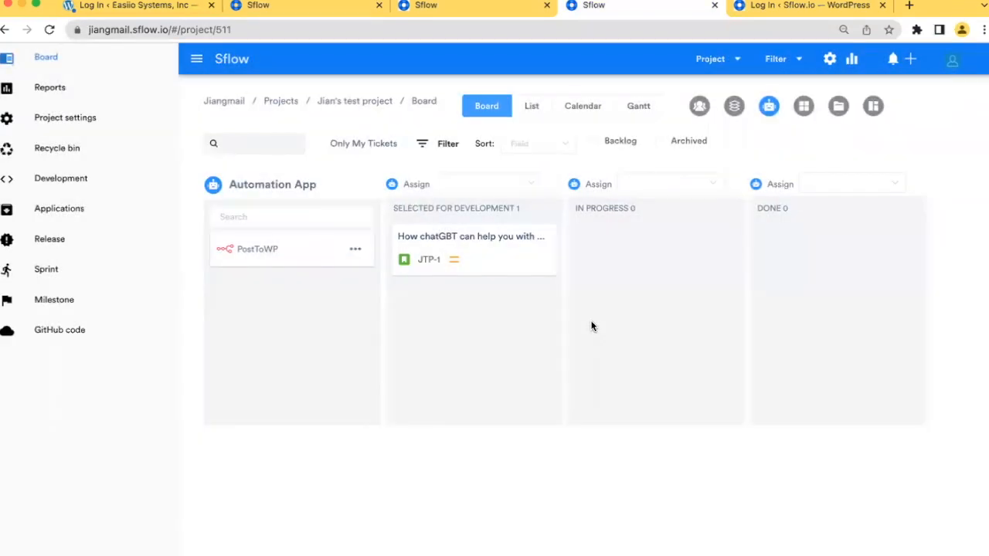
# - Go back to the open PostToWP editor and check the execution list for the latest run
pyautogui.click(275, 8)
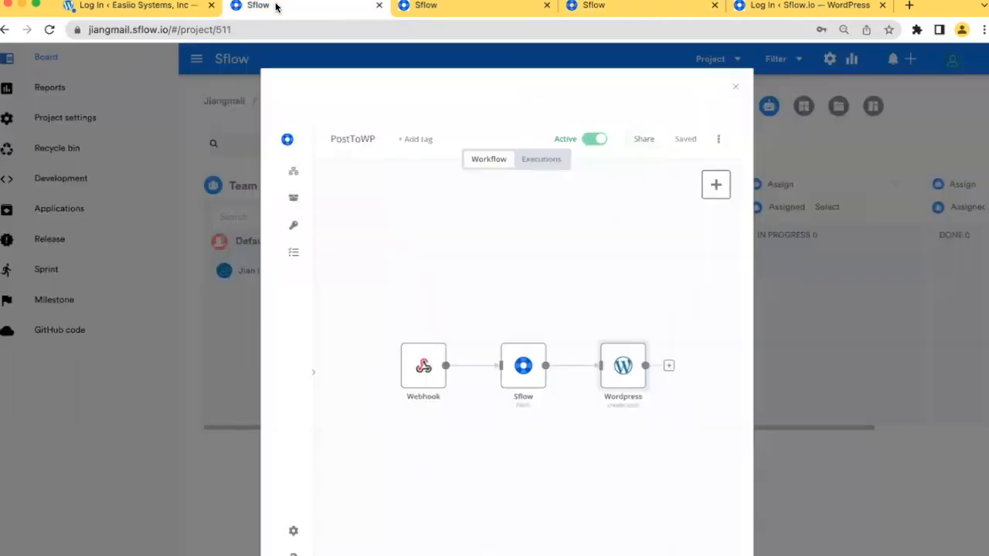
pyautogui.click(540, 160)
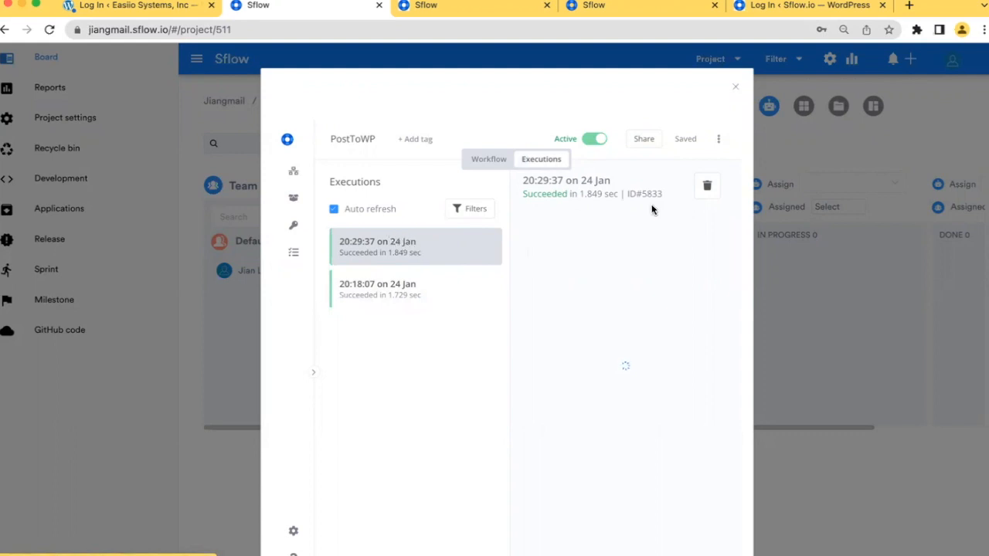
pyautogui.click(497, 161)
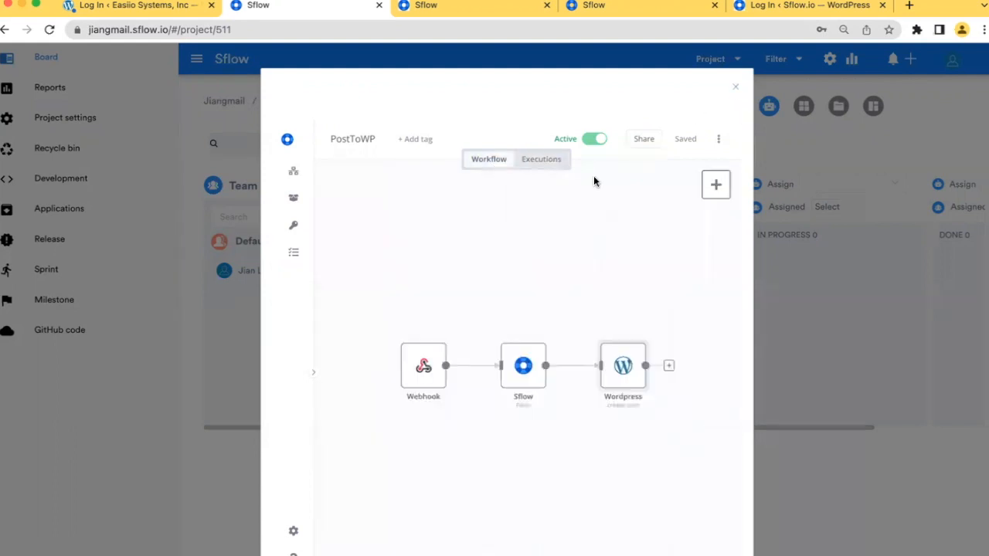
# - Switch to the Sflow.io WordPress posts list and check the "my post title" draft's content, returning to the list
pyautogui.click(868, 139)
pyautogui.click(661, 8)
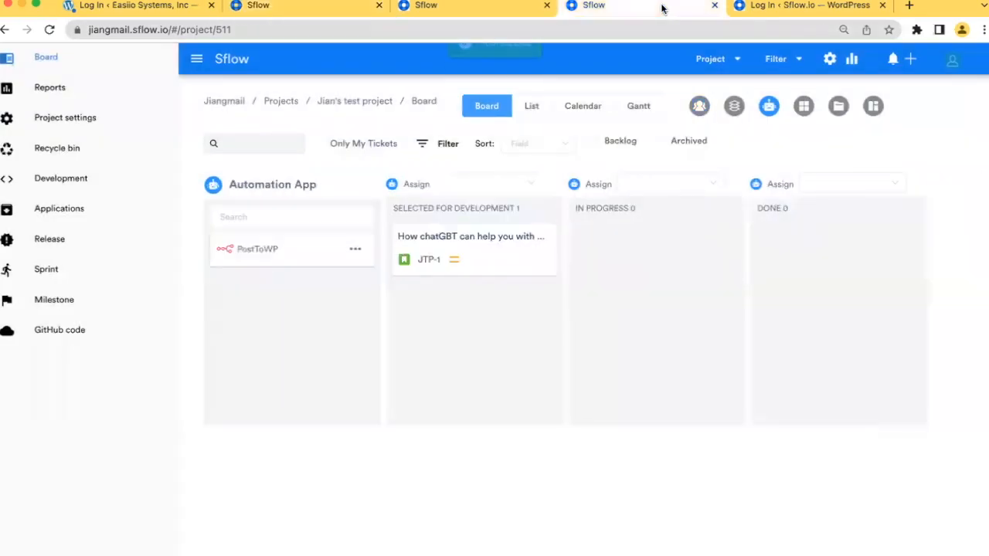
pyautogui.click(808, 9)
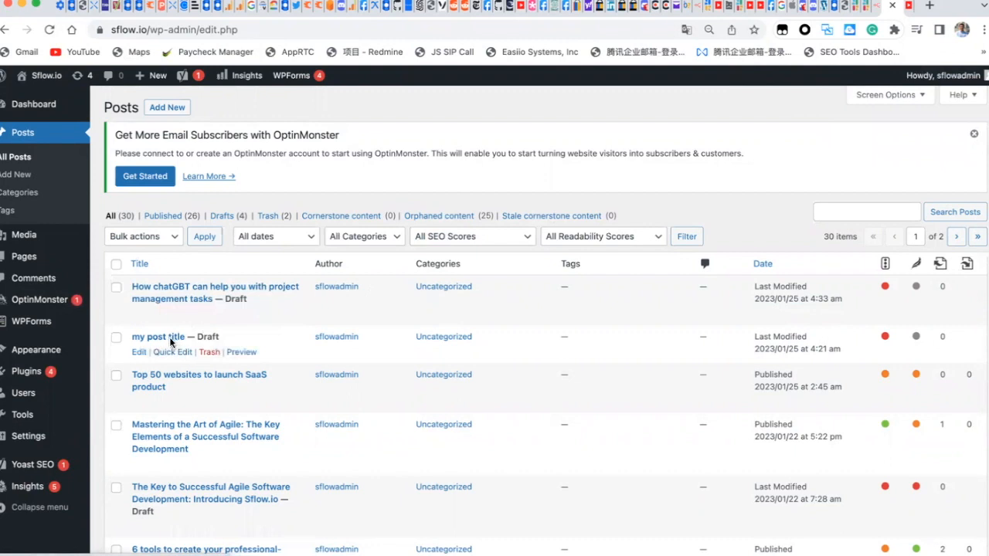
pyautogui.click(140, 352)
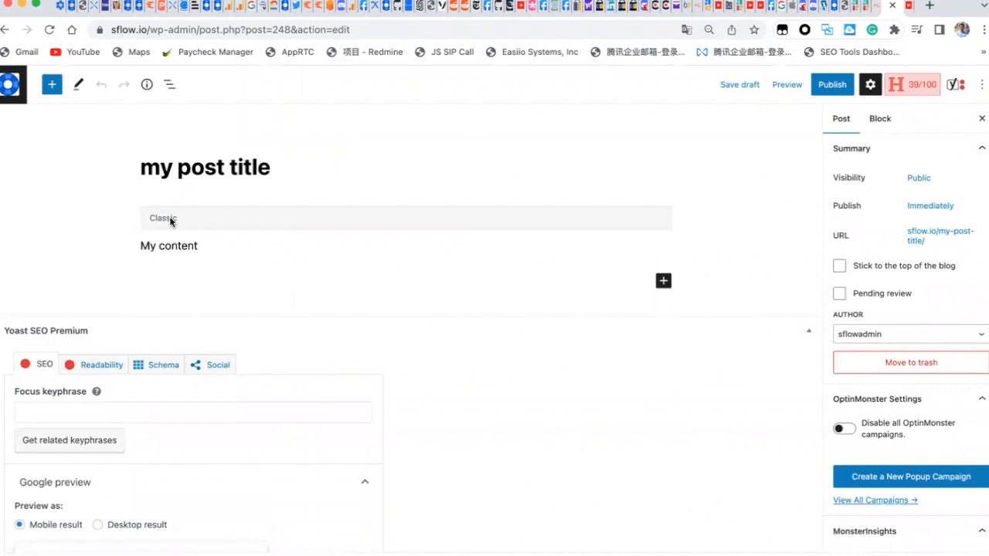
pyautogui.click(6, 29)
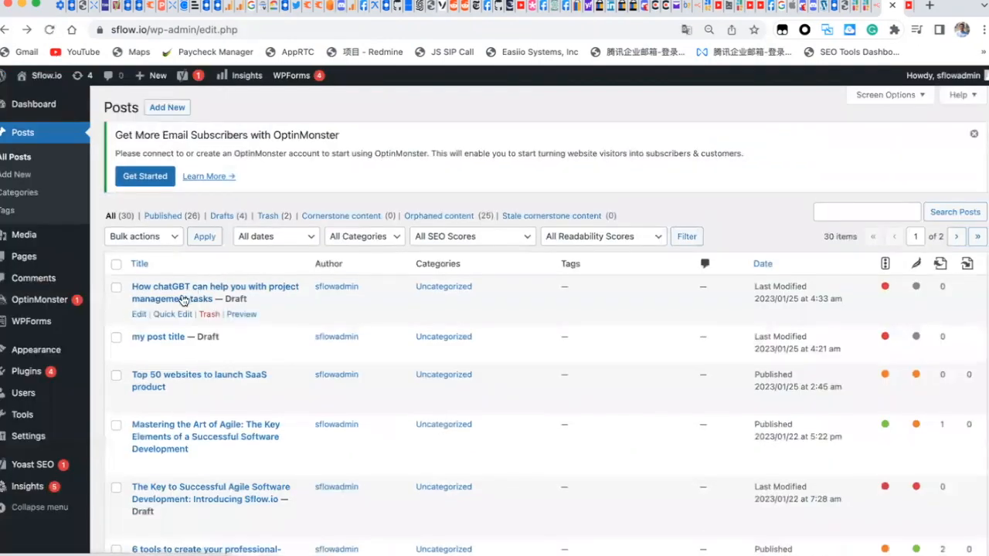
# - Review the full text of the "How chatGBT can help you with project management tasks" draft and return to the posts list
pyautogui.click(182, 300)
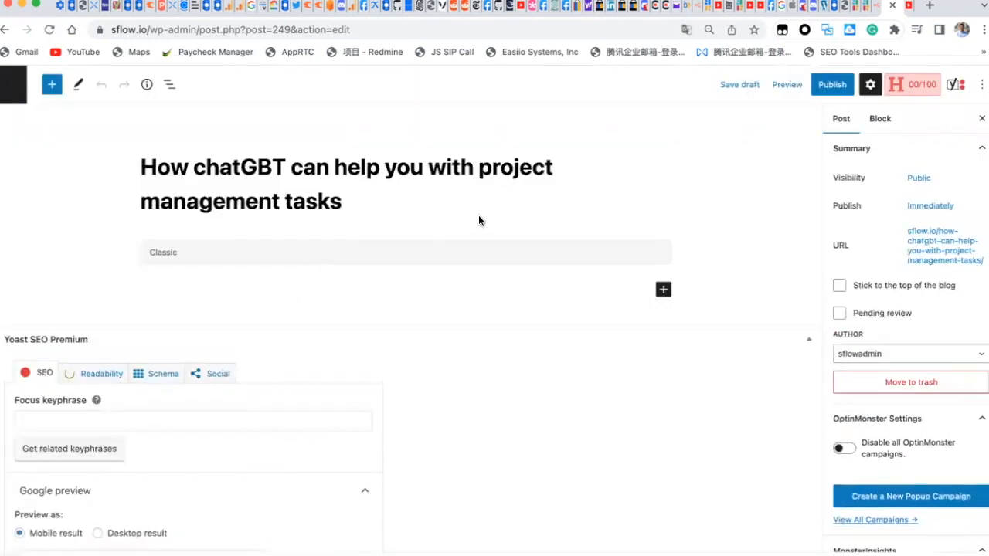
pyautogui.scroll(-12, 352, 448)
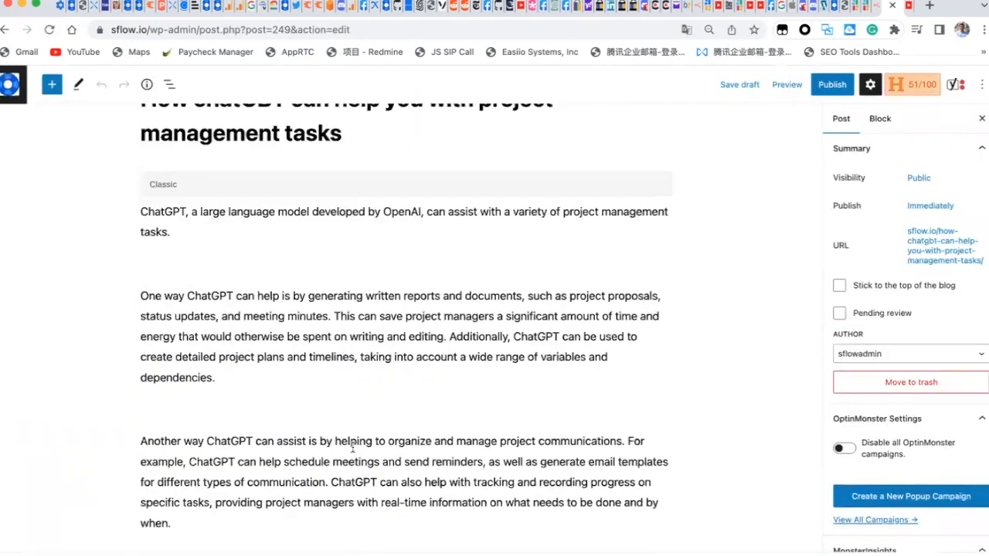
pyautogui.scroll(10, 352, 451)
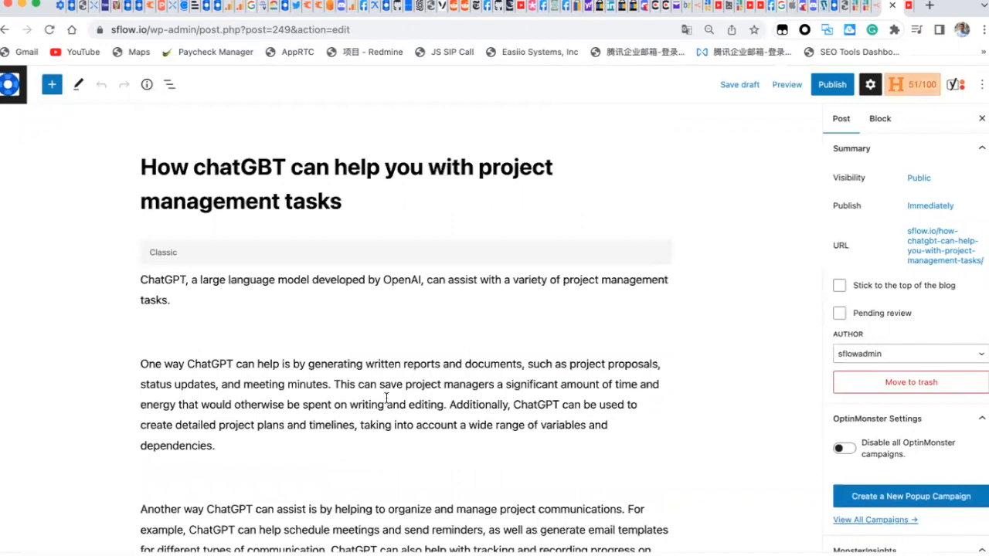
pyautogui.scroll(-10, 390, 399)
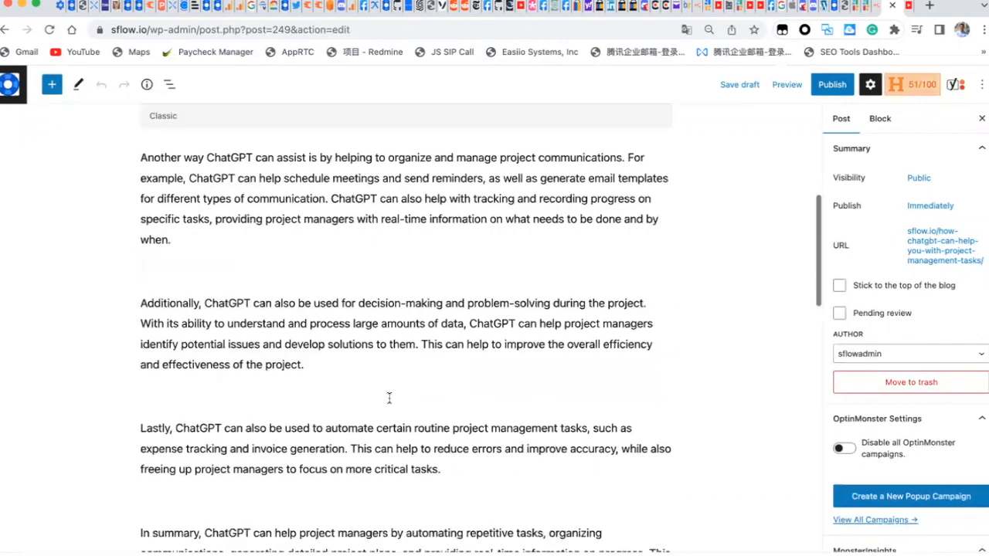
pyautogui.scroll(5, 389, 401)
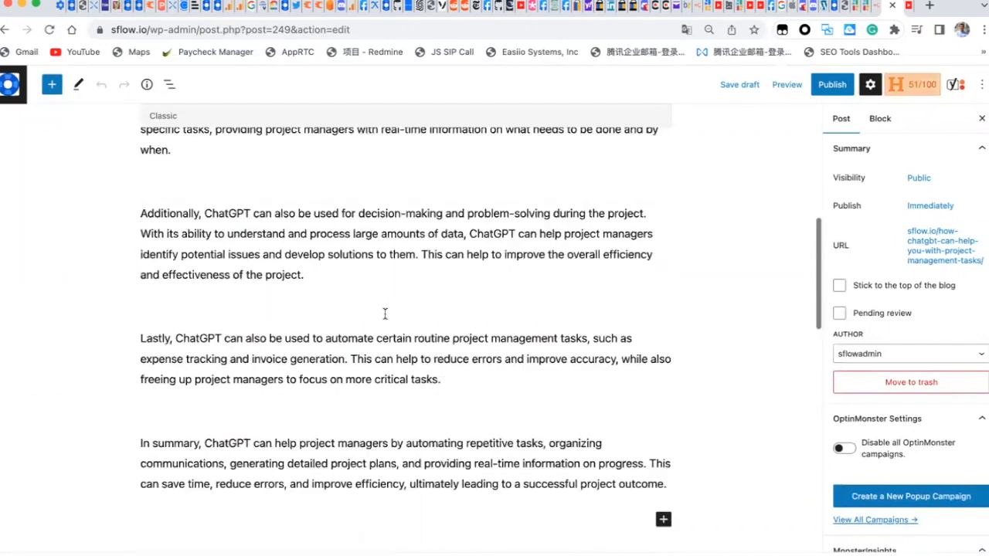
pyautogui.scroll(5, 387, 304)
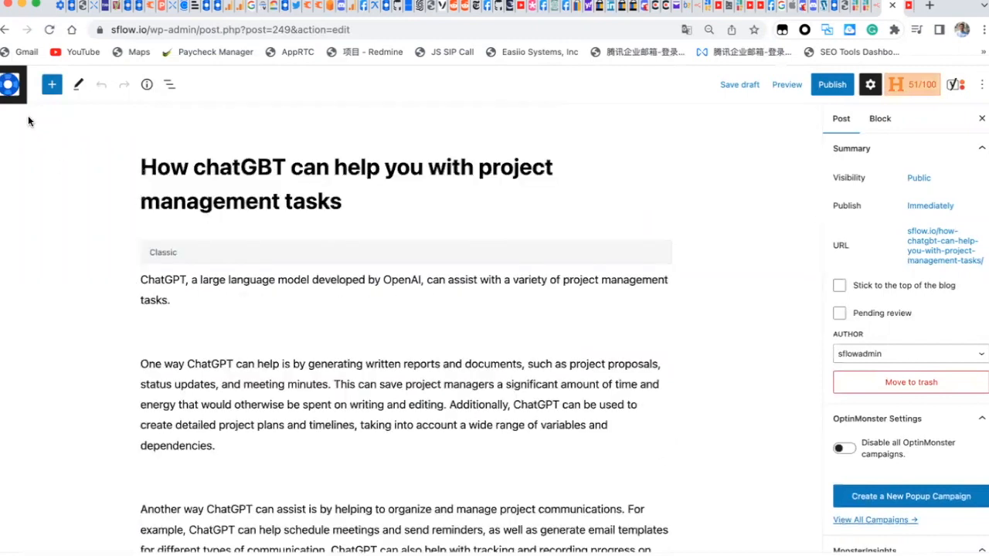
pyautogui.click(6, 32)
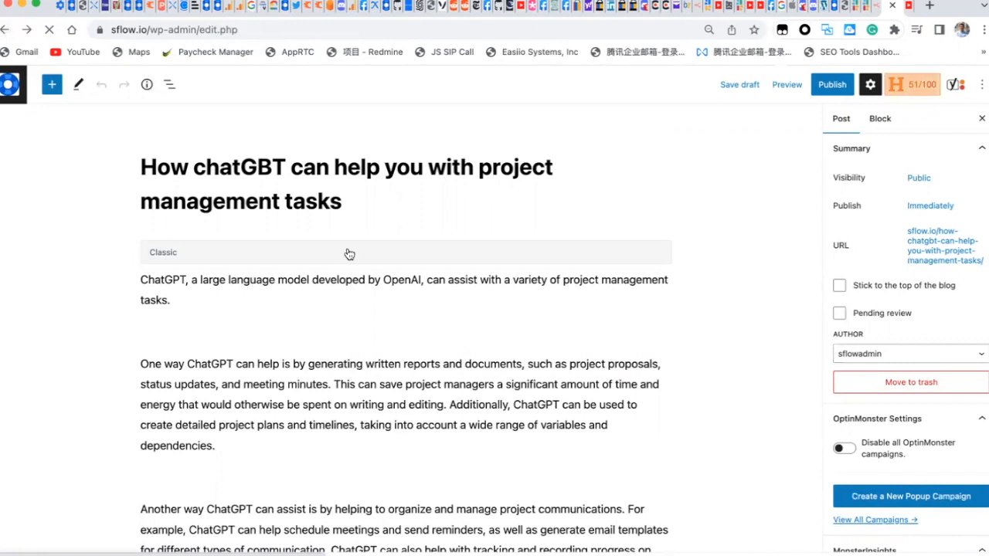